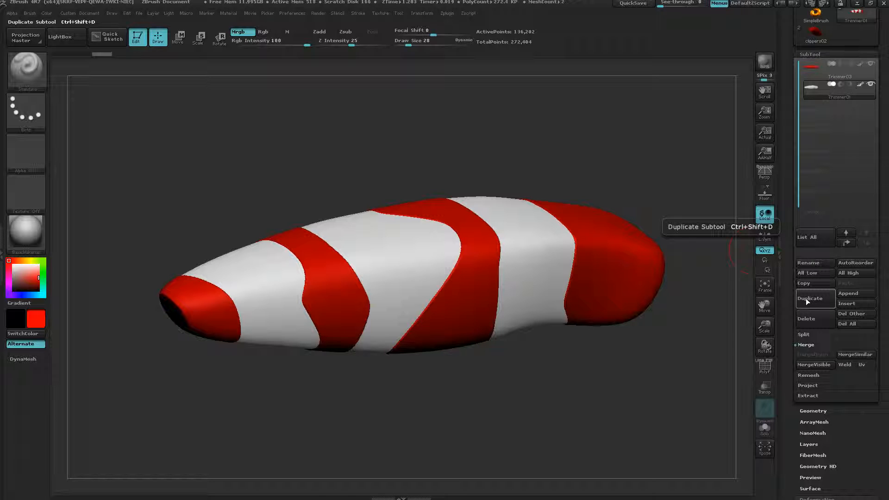
Duplicate the white and red trimmer subtools, keeping the copies hidden and the original red subtool selected
click(805, 298)
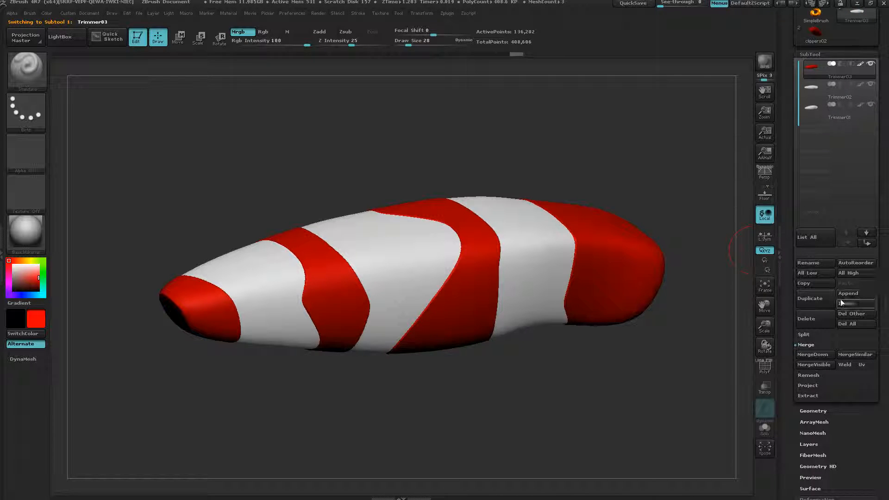
click(812, 298)
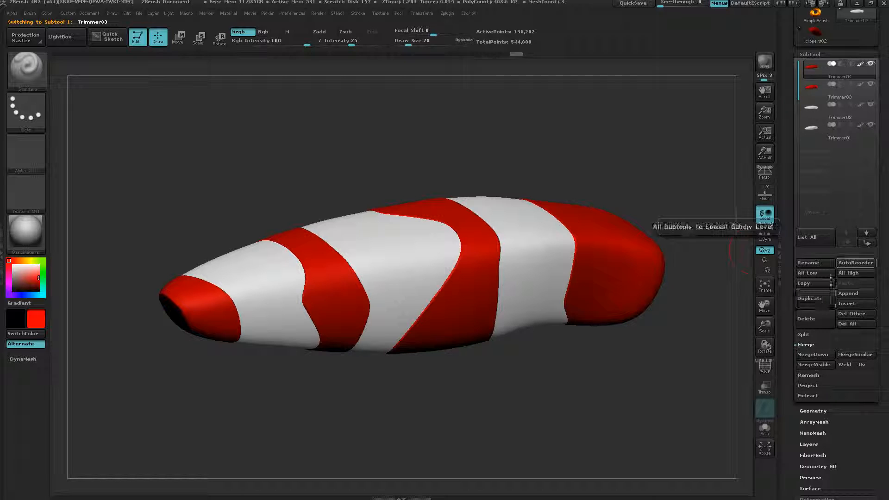
click(870, 94)
click(871, 64)
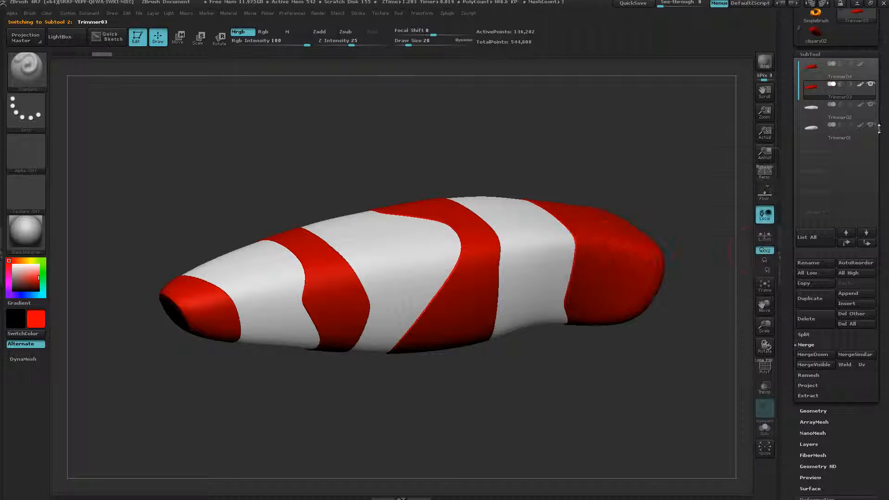
mouse_move(869, 139)
Show the polyframe and merge the red stripes subtool down into the white subtool beneath it
drag(695, 375, 603, 380)
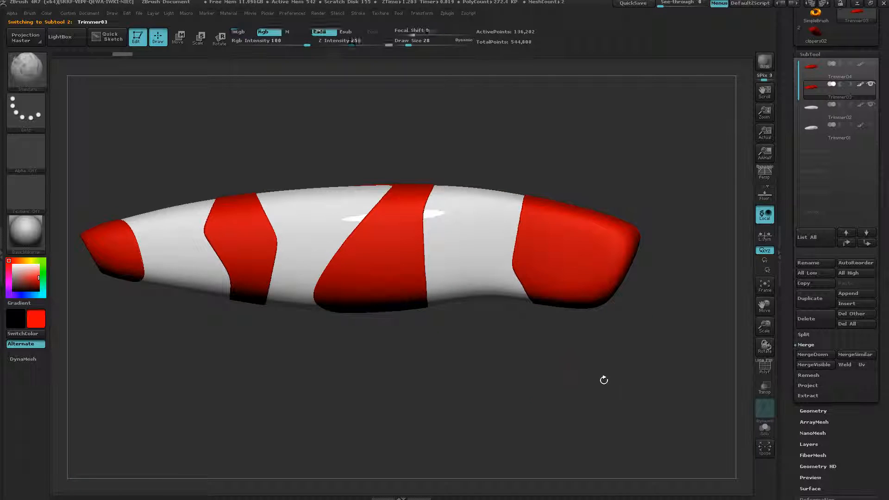
alt+drag(548, 378, 640, 401)
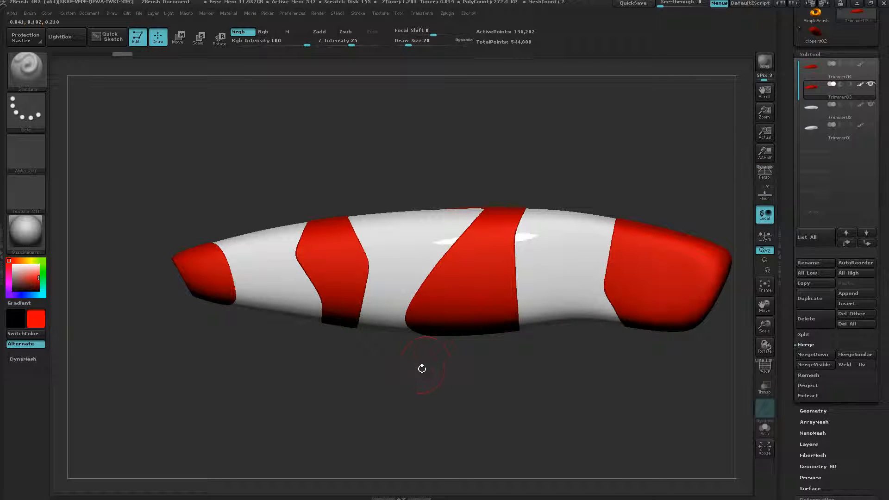
key(shift+f)
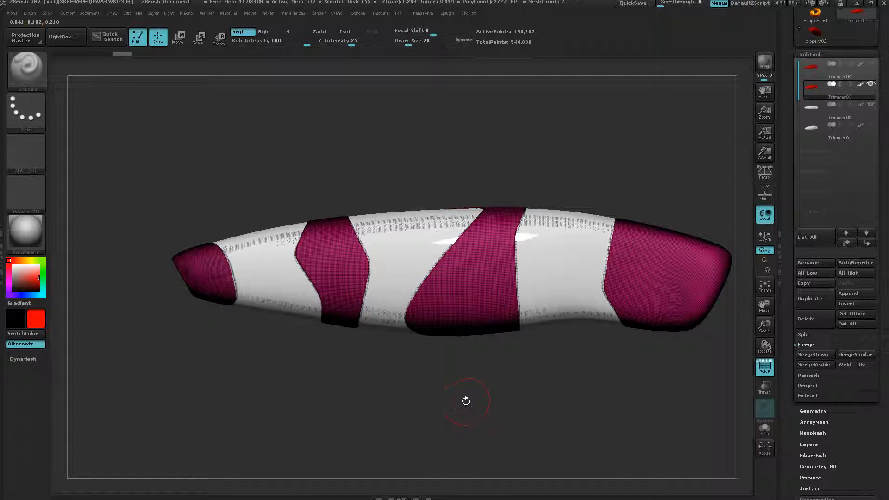
drag(435, 392, 429, 406)
alt+drag(513, 412, 448, 387)
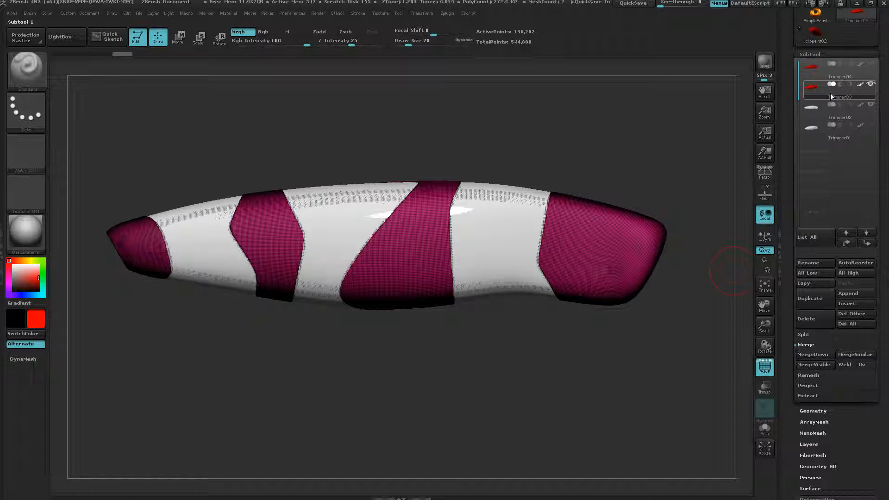
mouse_move(829, 95)
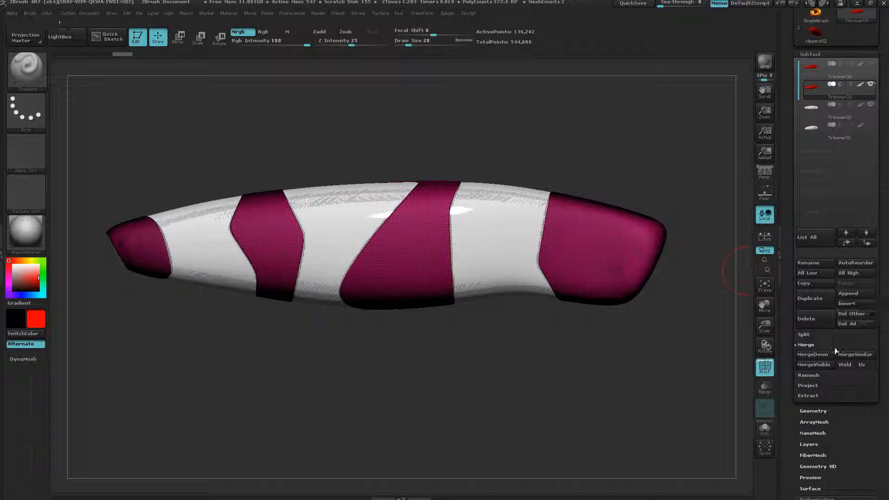
click(818, 354)
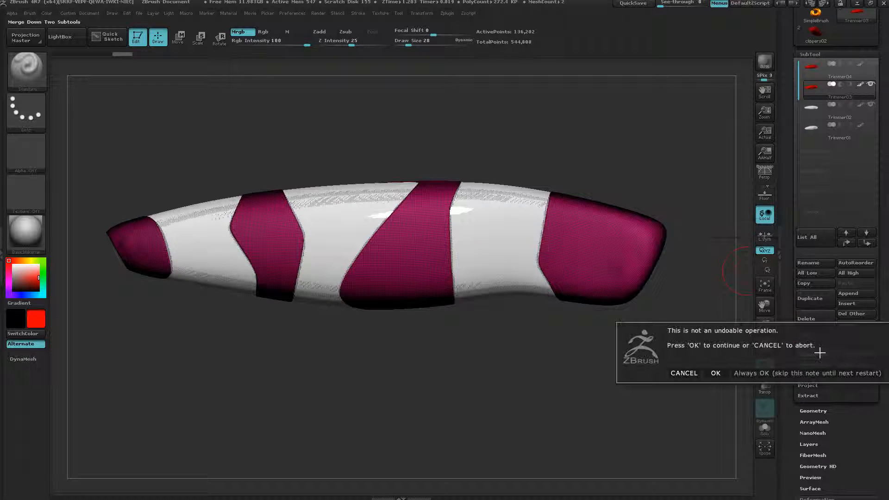
click(715, 372)
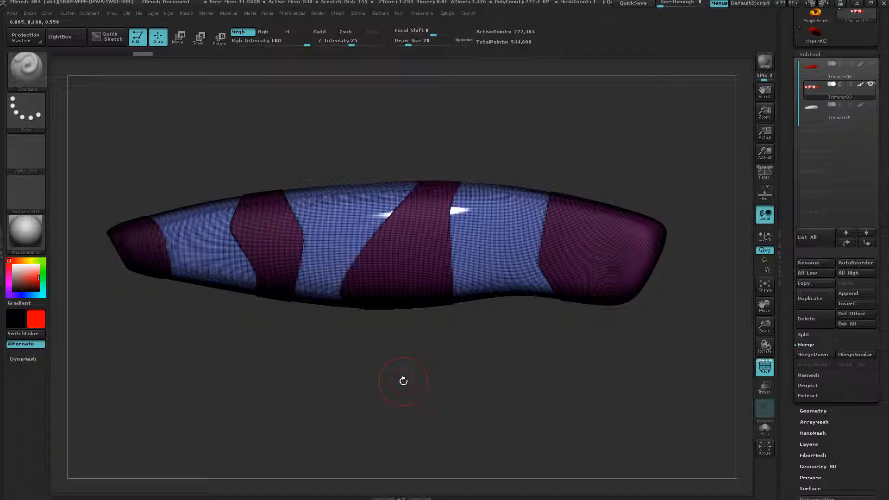
Assign a single polygroup to the merged handle mesh and switch to the SliceCurve brush
key(ctrl)
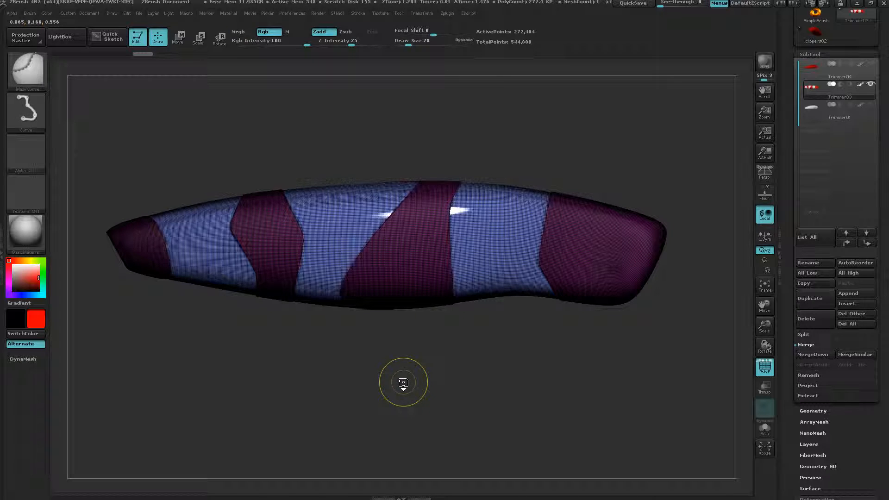
key(ctrl+w)
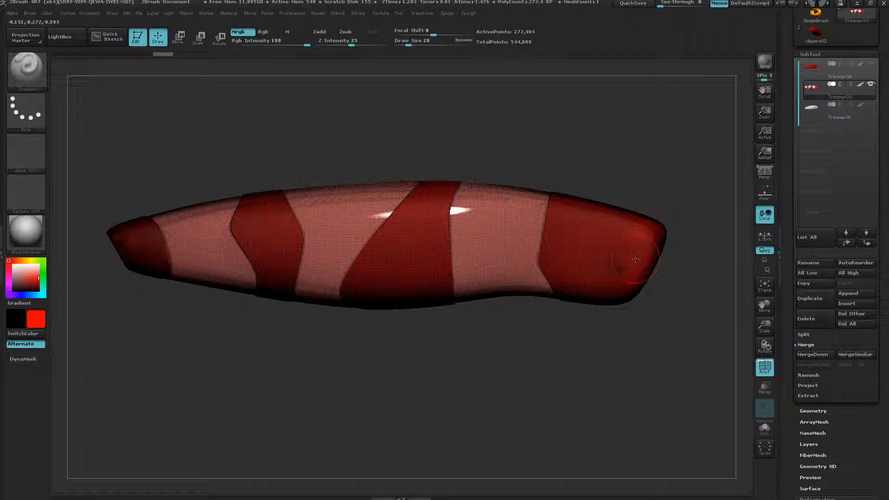
key(ctrl)
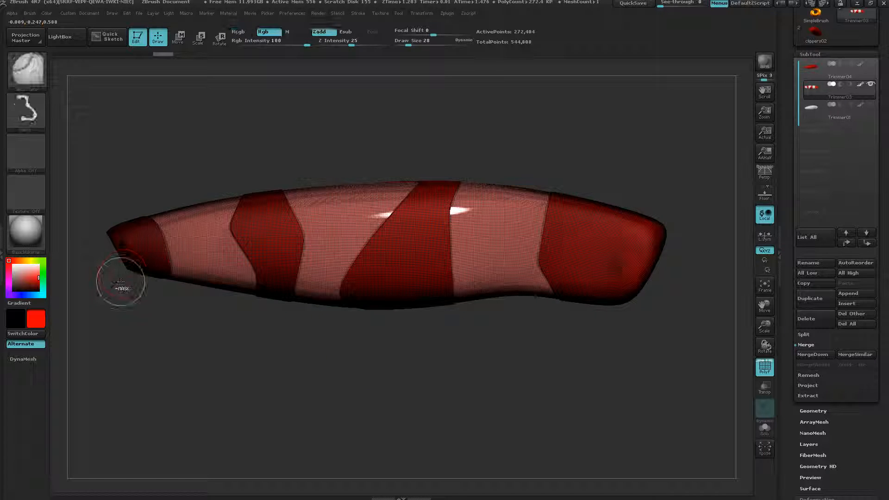
key(ctrl+shift)
ctrl+shift+click(18, 67)
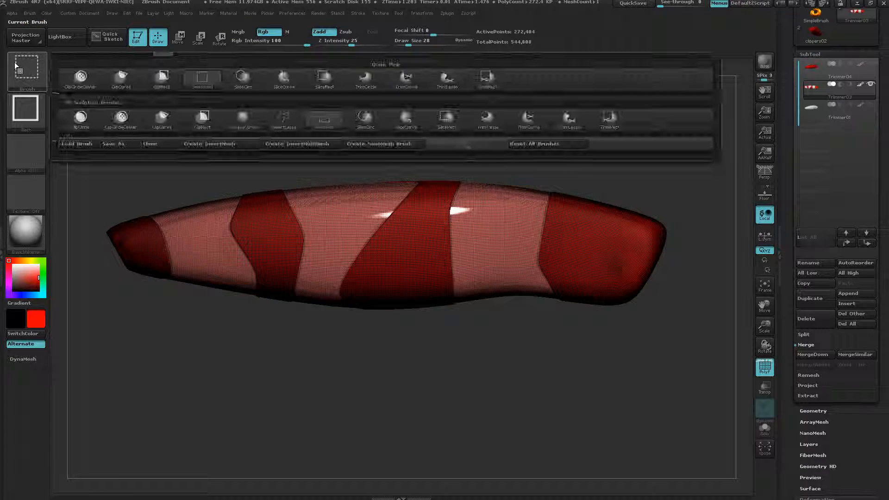
ctrl+shift+click(406, 123)
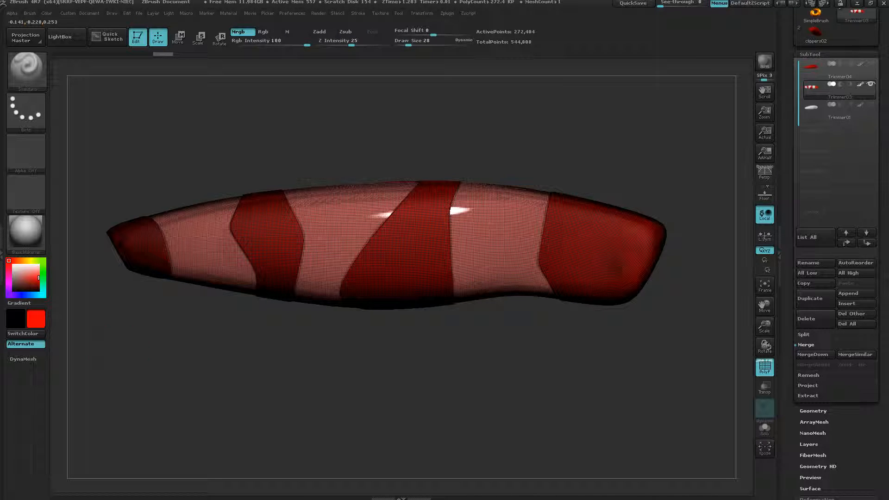
key(ctrl+shift)
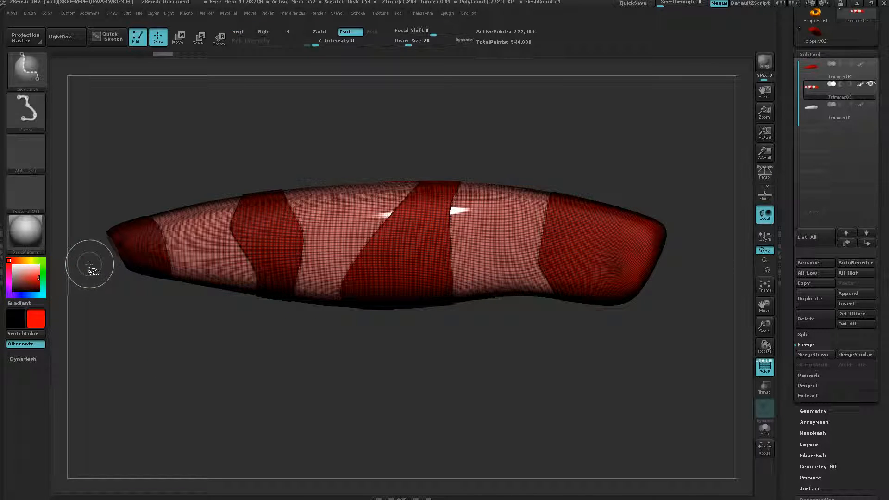
ctrl+shift+drag(90, 262, 706, 276)
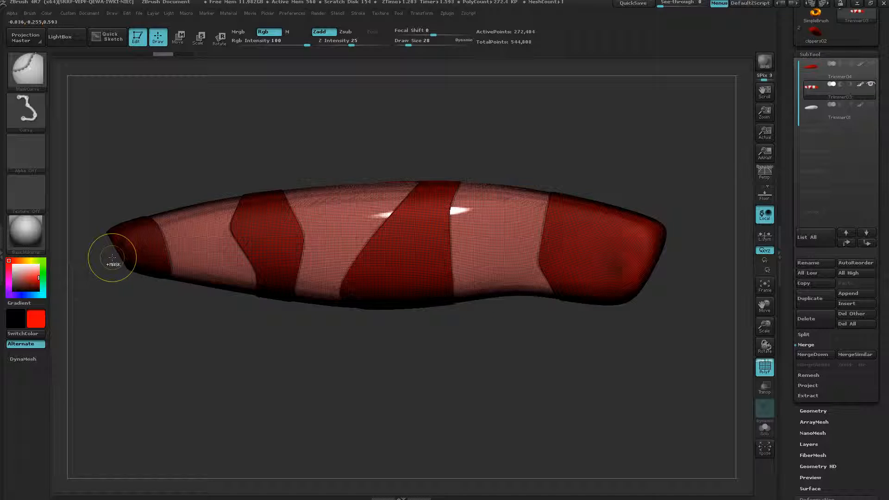
ctrl+drag(112, 257, 707, 280)
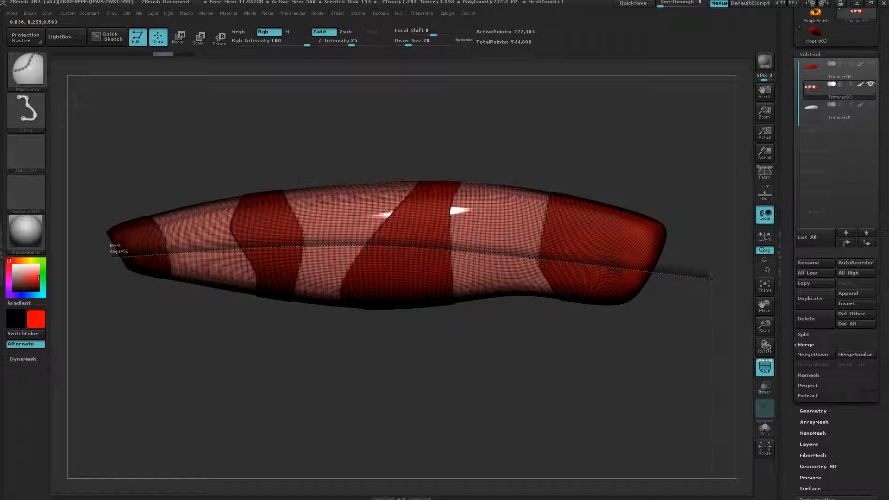
ctrl+drag(709, 279, 709, 279)
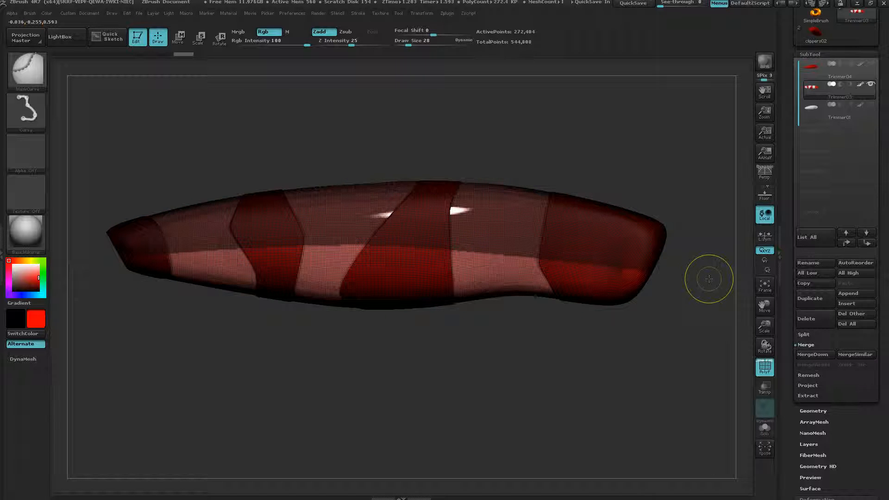
ctrl+click(708, 279)
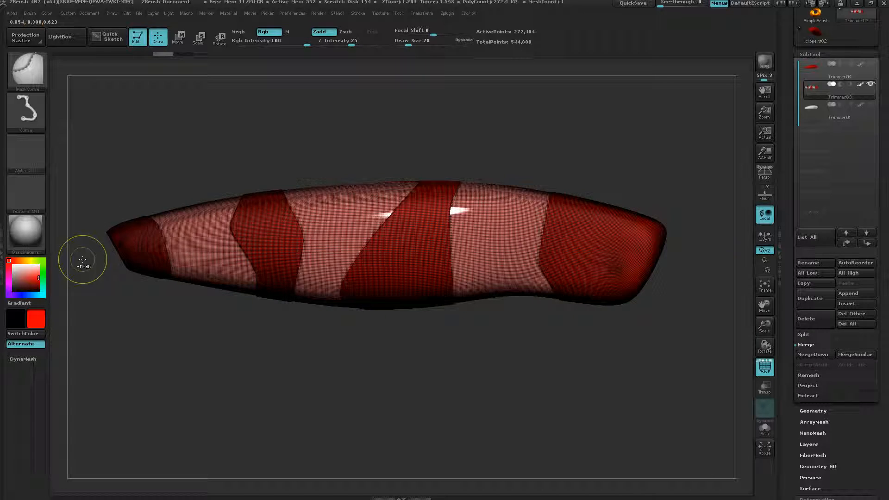
Slice the handle lengthwise with a gently curved cut from tip to rear, separating upper and lower polygroups
key(ctrl+shift)
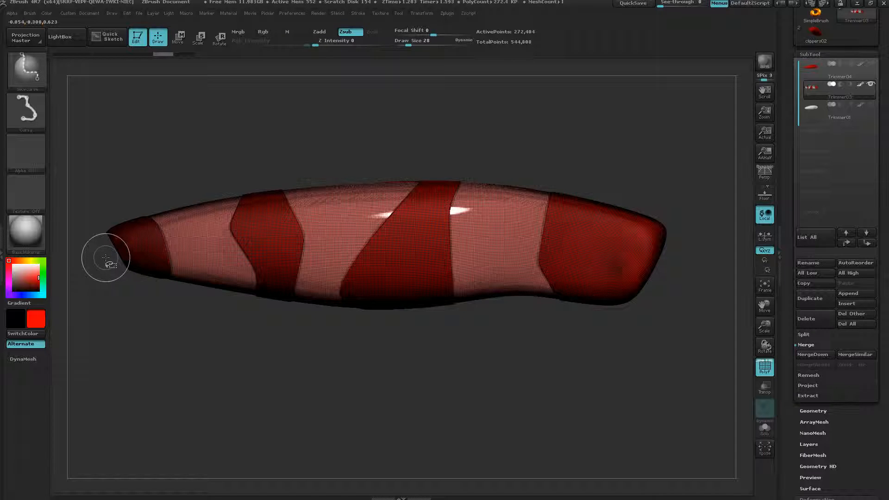
mouse_move(105, 257)
ctrl+shift+mouse_down()
mouse_move(575, 252)
mouse_move(685, 277)
ctrl+shift+mouse_up()
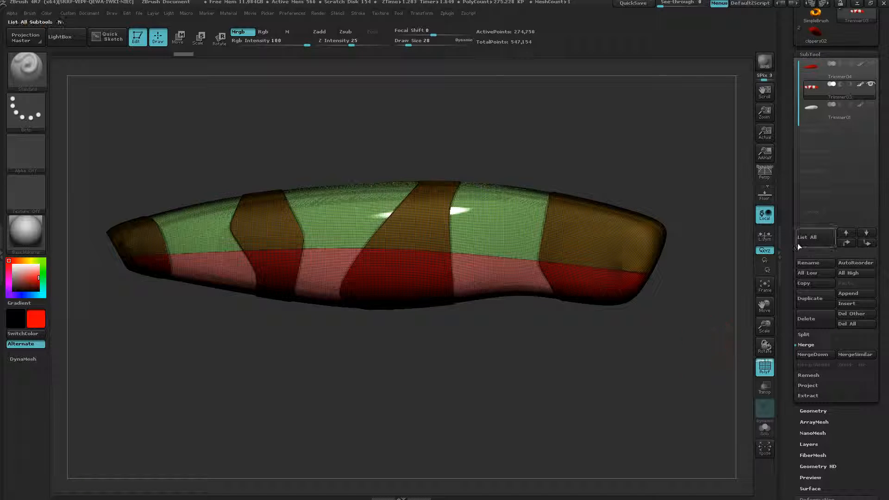
drag(617, 383, 609, 399)
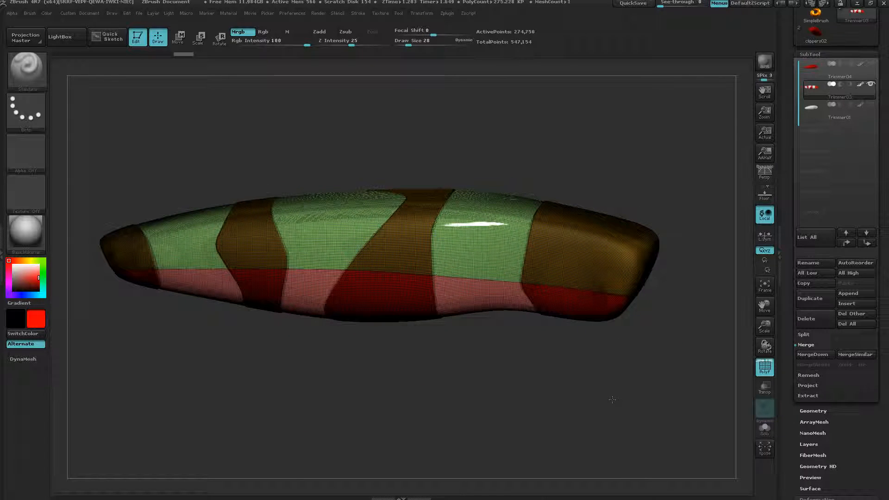
Create double-sided panel loops on the handle's polygroups with Elevation -100, and turn off the polyframe
drag(882, 318, 881, 239)
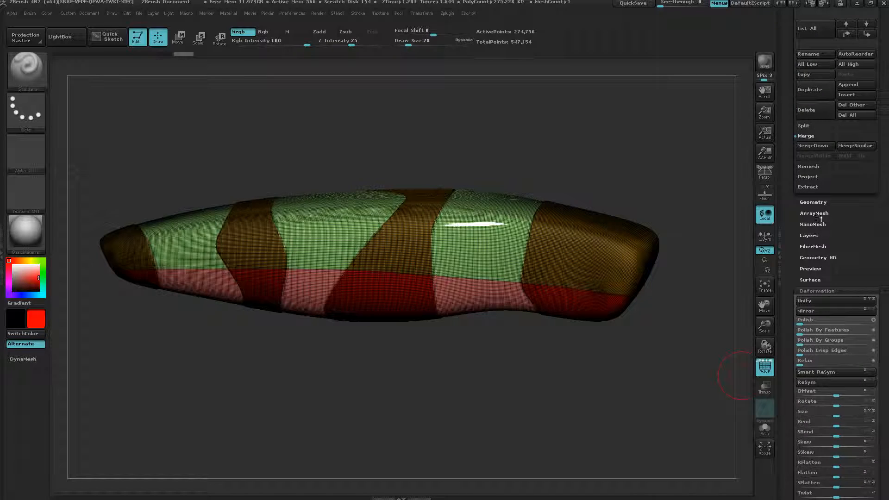
click(813, 202)
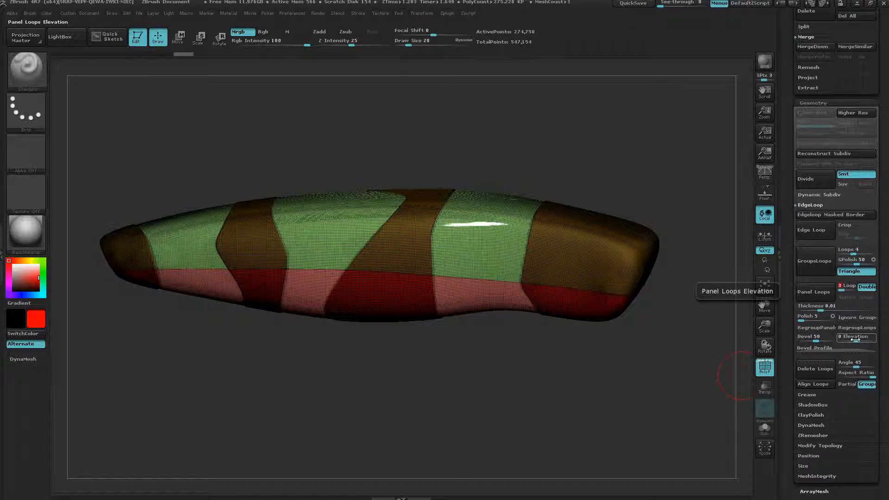
drag(855, 339, 839, 340)
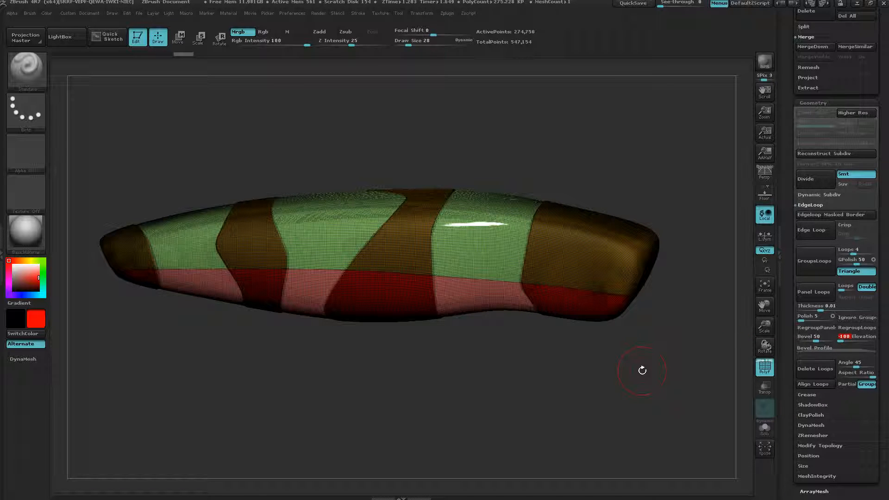
click(814, 292)
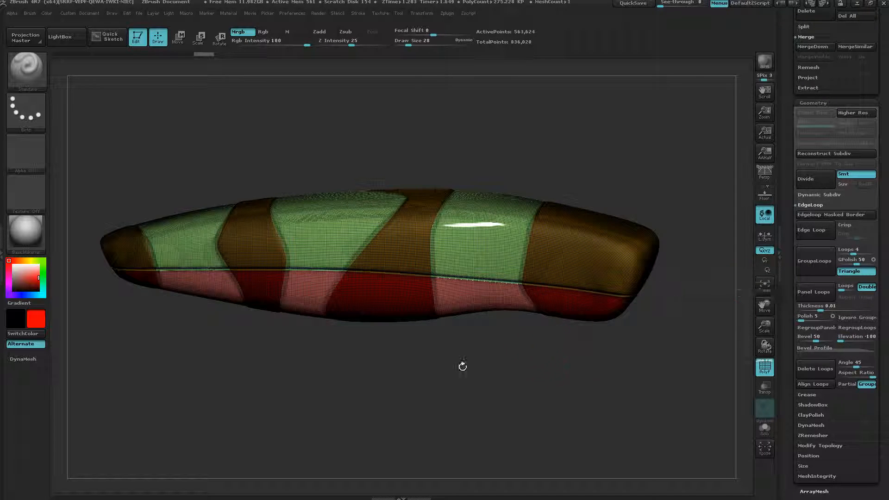
key(shift+f)
drag(387, 369, 369, 370)
Switch to the SelectRect brush and isolate the lower polygroup of the handle
key(ctrl+shift)
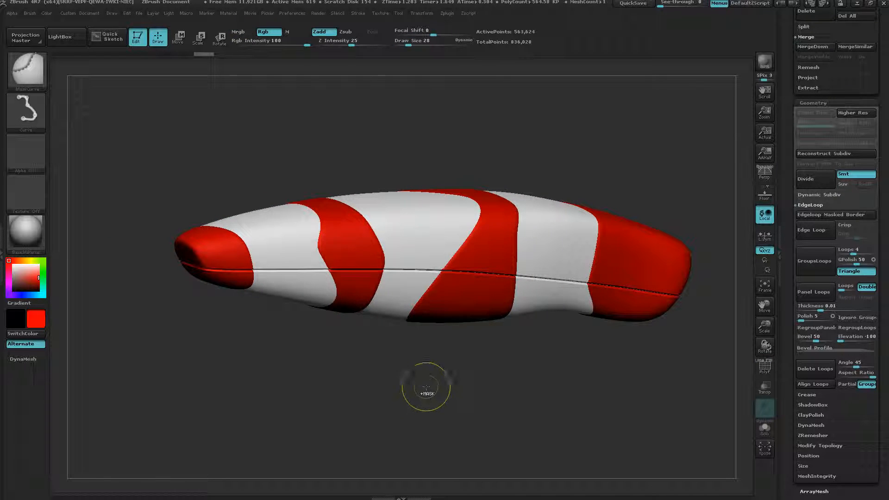
key(ctrl+shift)
key(ctrl+shift)
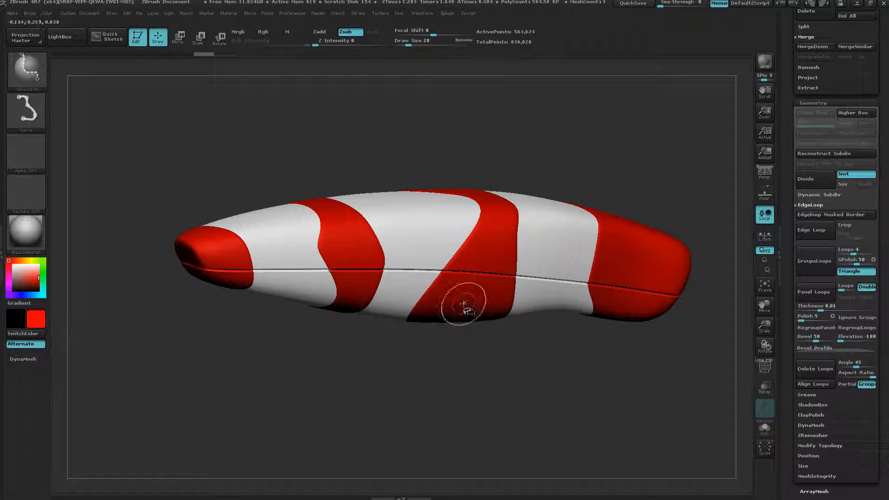
ctrl+shift+click(16, 67)
click(202, 78)
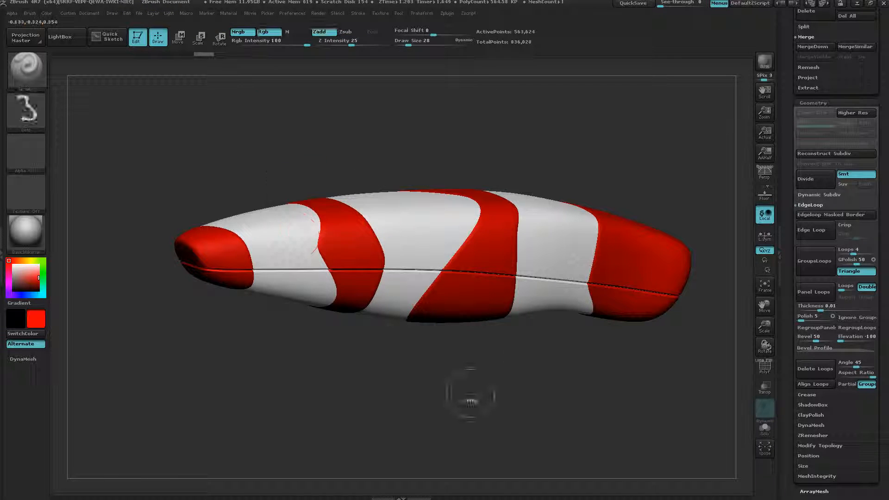
ctrl+shift+click(456, 292)
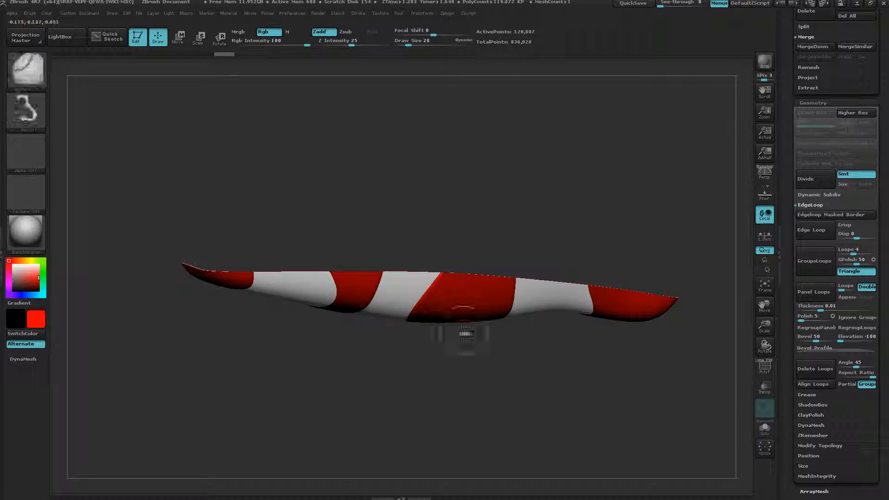
Examine the inside of the lower shell from several angles, and show the whole handle again
mouse_move(463, 359)
mouse_down()
mouse_move(339, 448)
mouse_move(361, 435)
mouse_up()
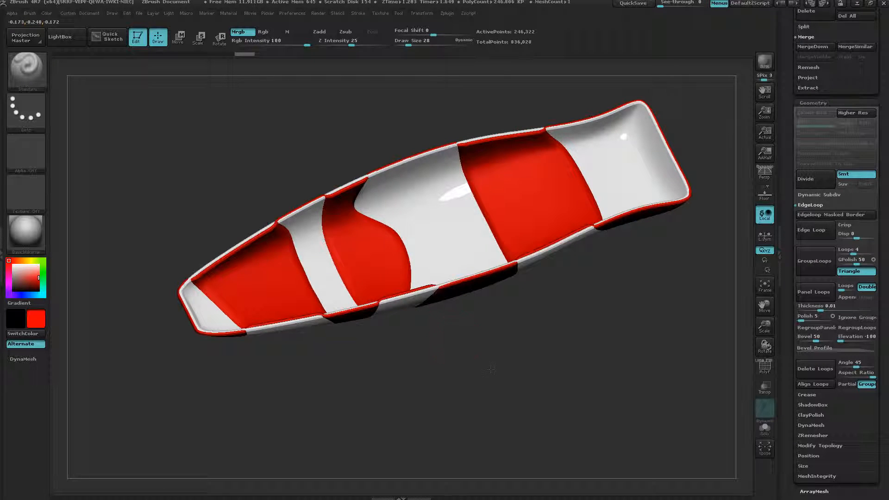
drag(453, 341, 478, 341)
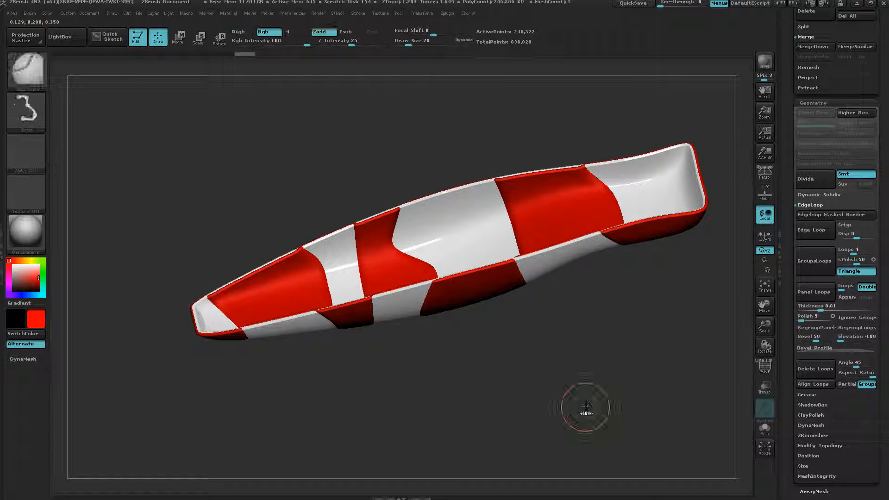
ctrl+shift+click(551, 402)
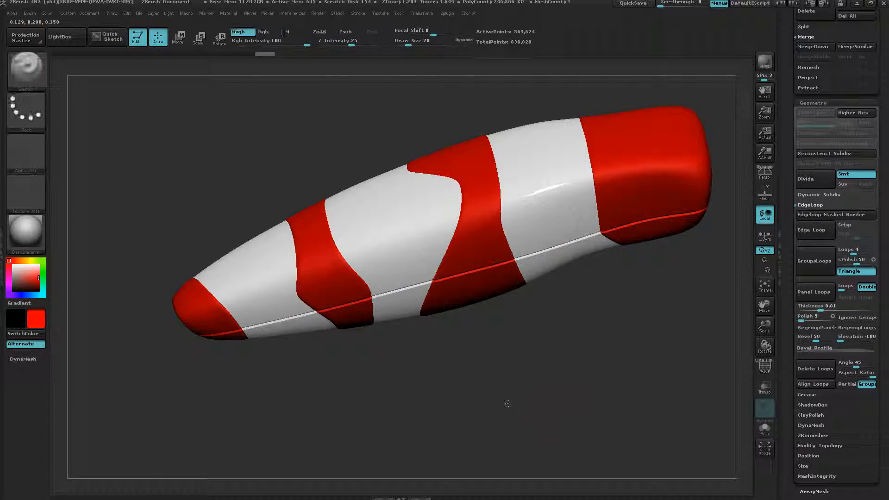
mouse_move(507, 402)
mouse_down()
mouse_move(514, 355)
mouse_move(522, 376)
mouse_up()
drag(887, 53, 885, 177)
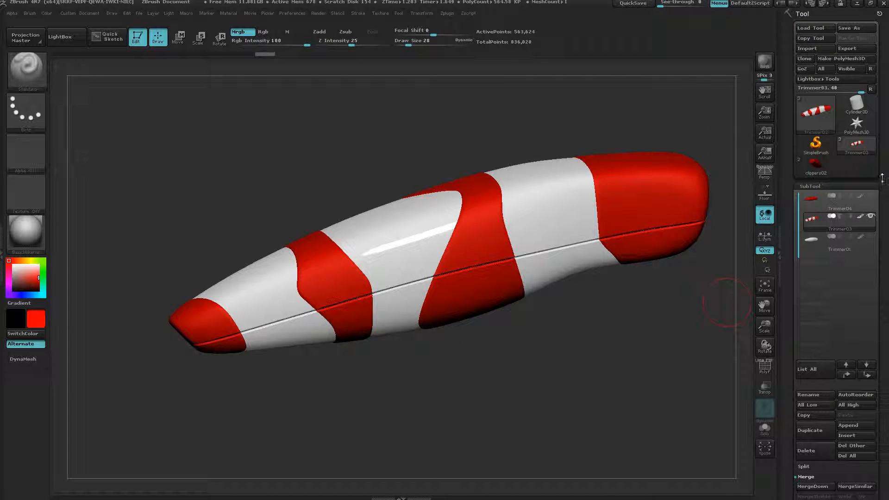
Split the red and white striped handle subtool into separate parts, accepting the non-undoable operation
mouse_move(809, 226)
drag(885, 378, 885, 312)
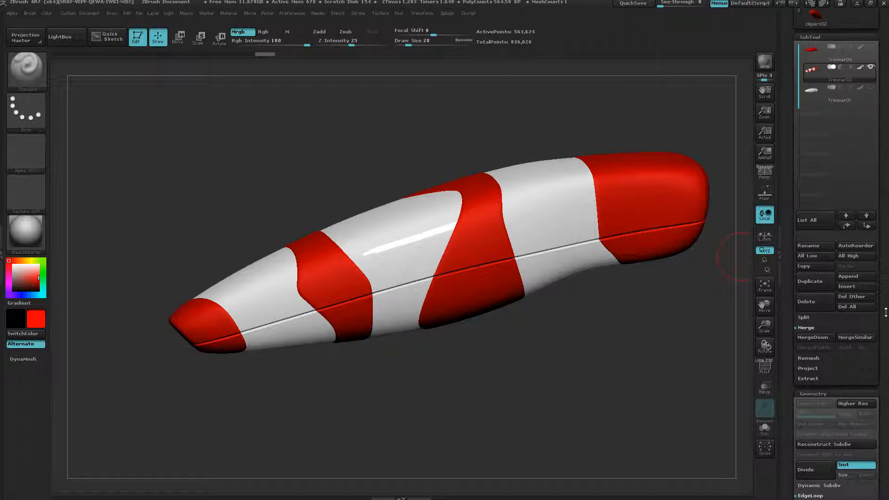
click(815, 317)
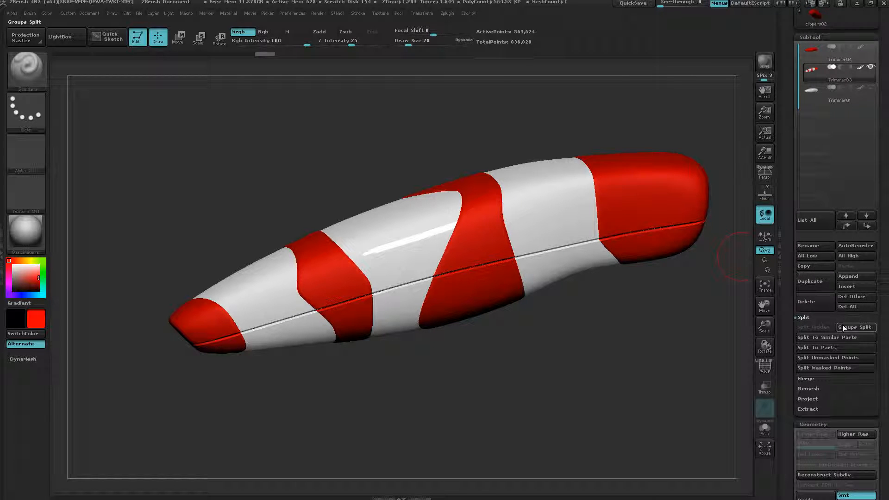
click(817, 347)
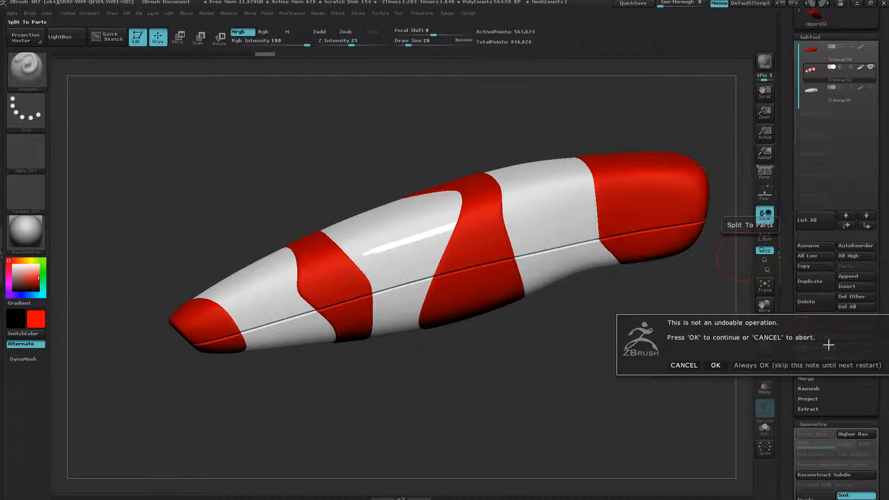
click(714, 365)
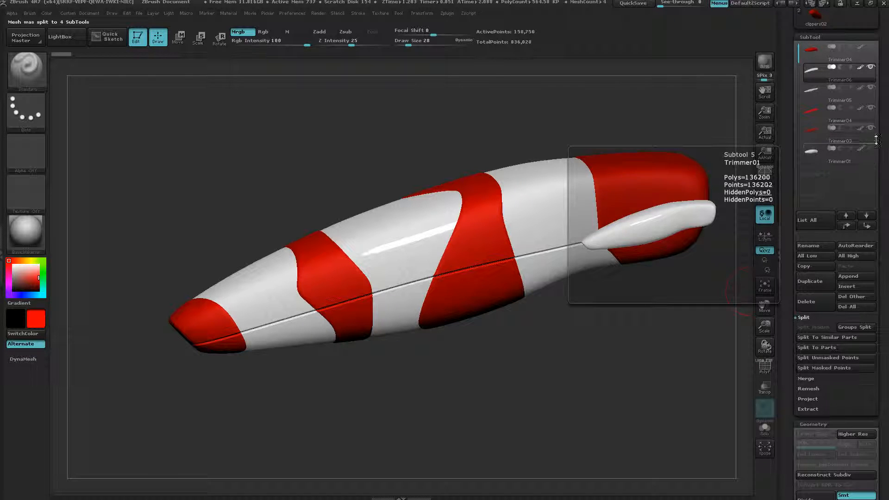
Solo the selected subtool and switch to the red upper shell, viewed from its open underside
click(765, 431)
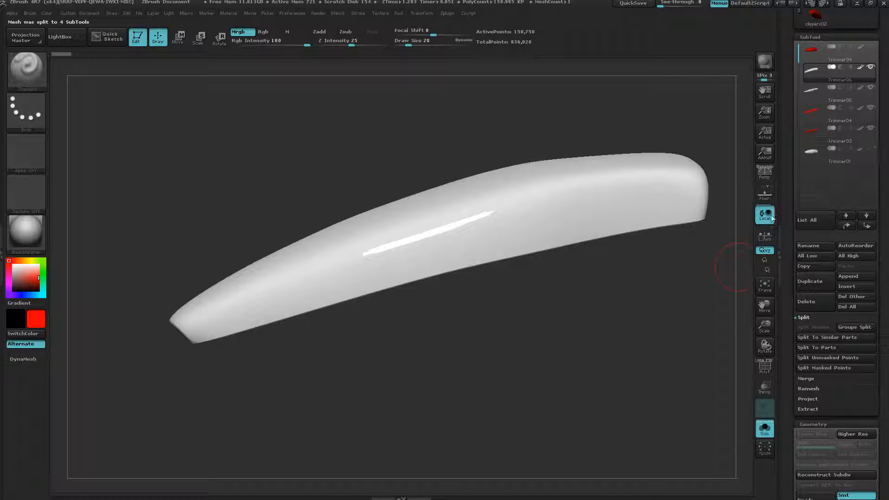
click(873, 116)
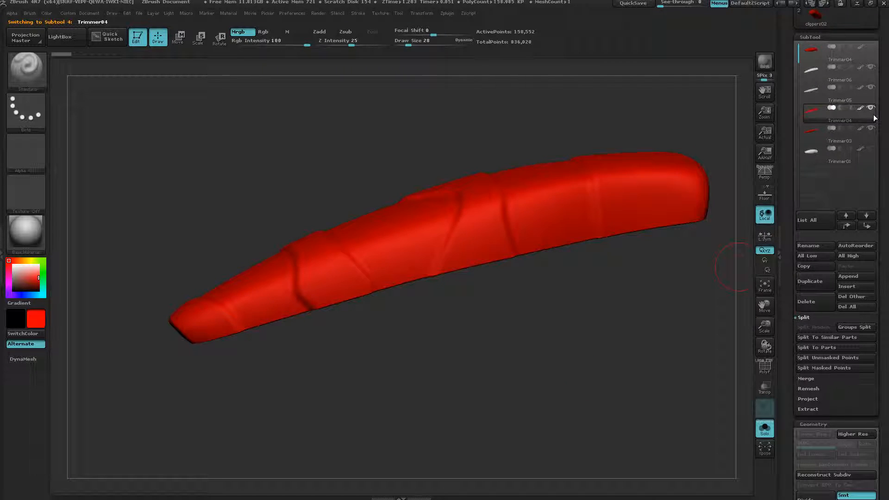
drag(548, 351, 531, 230)
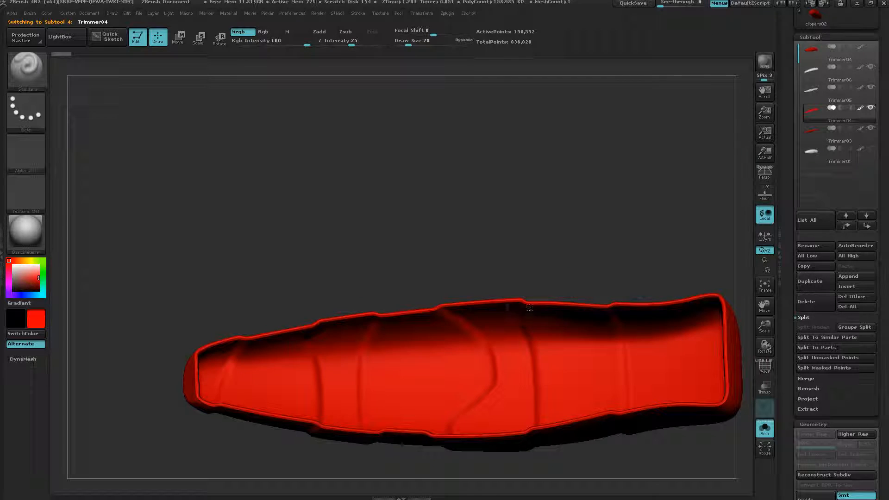
alt+drag(529, 308, 484, 207)
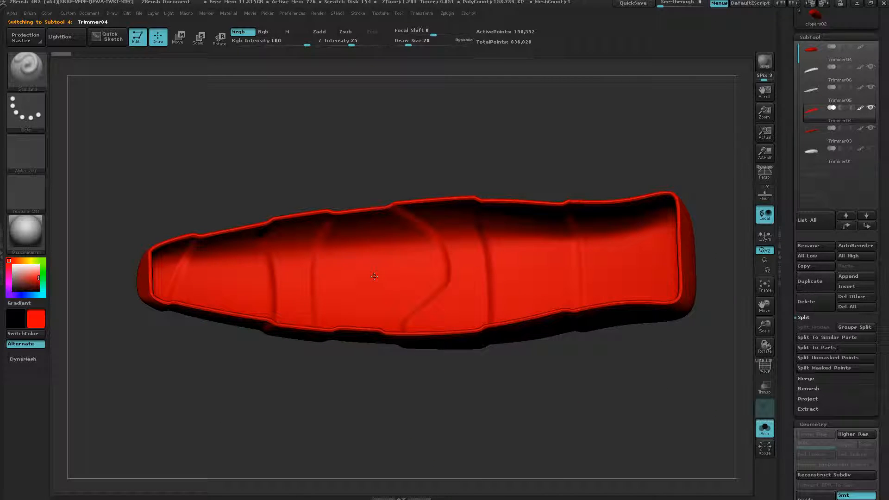
Isolate the inner surface polygroup of the red upper shell using the polyframe display, and turn the polyframe off
key(shift+f)
right_drag(374, 276, 338, 284)
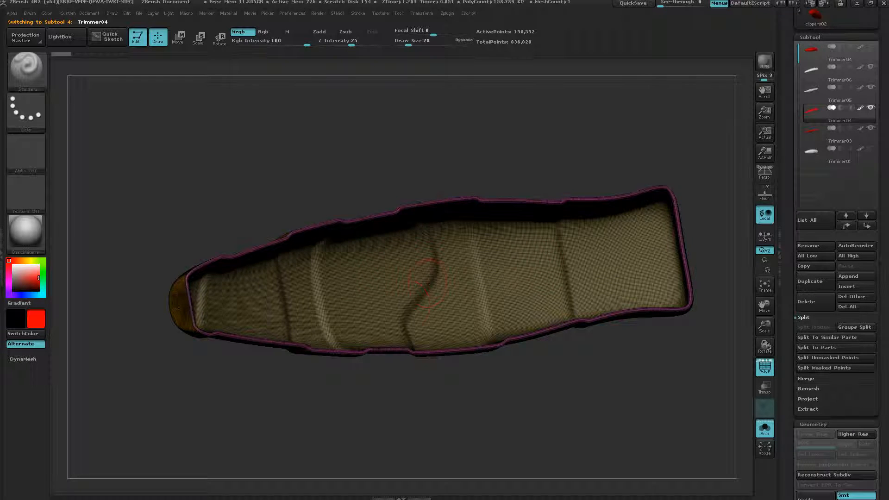
right_drag(427, 282, 407, 296)
key(ctrl+shift)
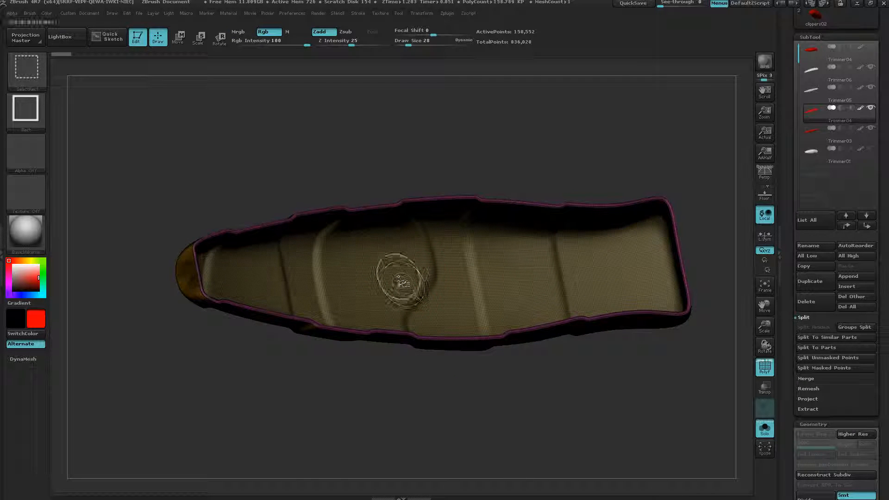
ctrl+shift+click(398, 278)
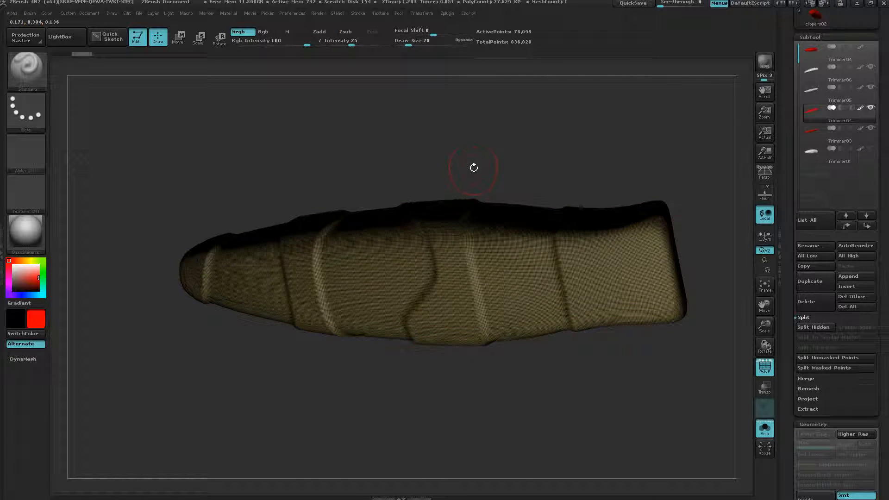
key(shift+f)
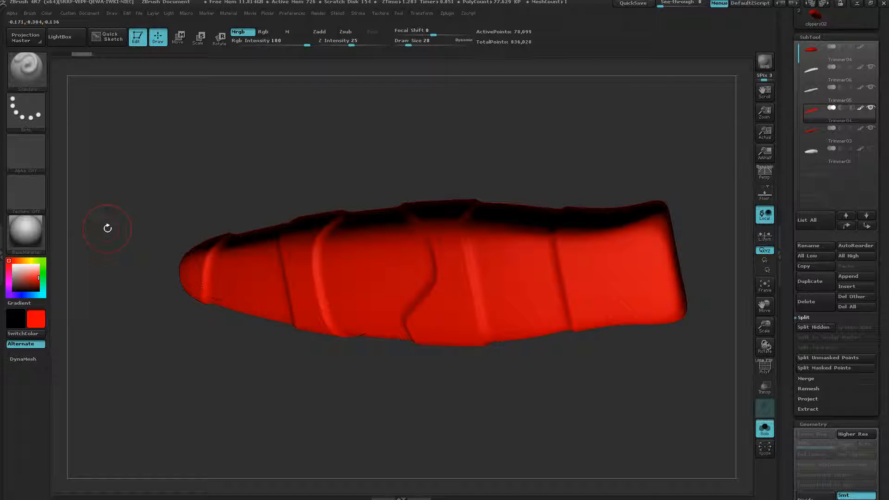
Choose white and the ToyPlastic material, and fill the upper shell's isolated inner surface with them
drag(20, 270, 3, 257)
click(26, 232)
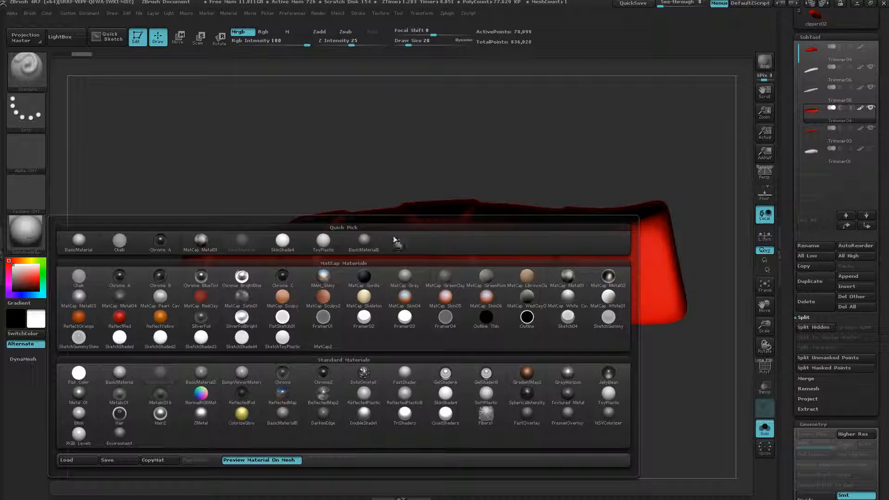
click(26, 231)
click(618, 394)
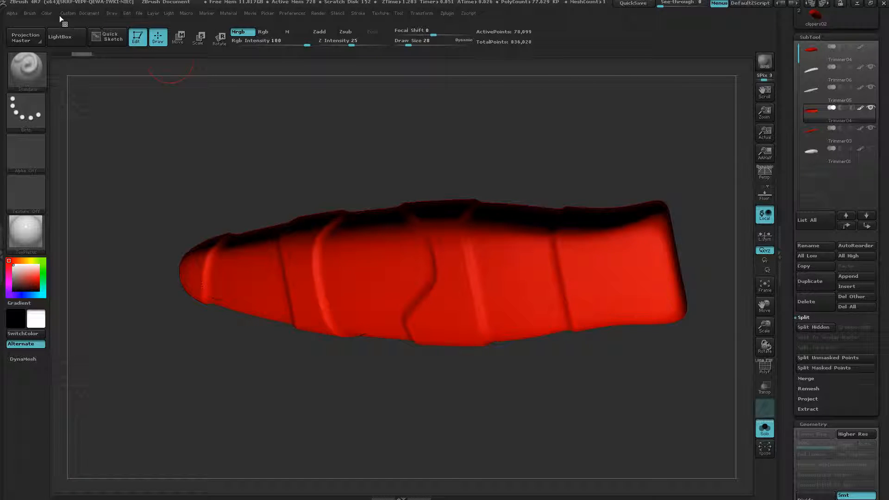
click(47, 13)
click(72, 199)
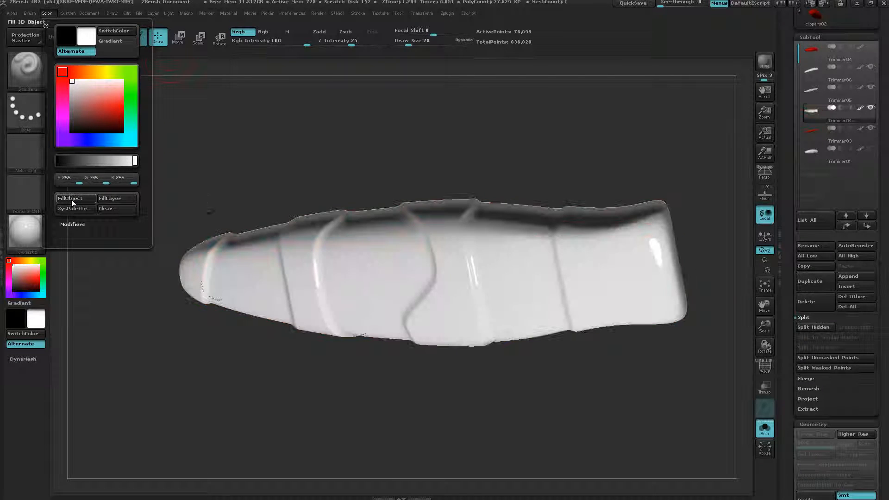
Unhide the whole upper shell and check its white inside against the red outside
key(ctrl+shift)
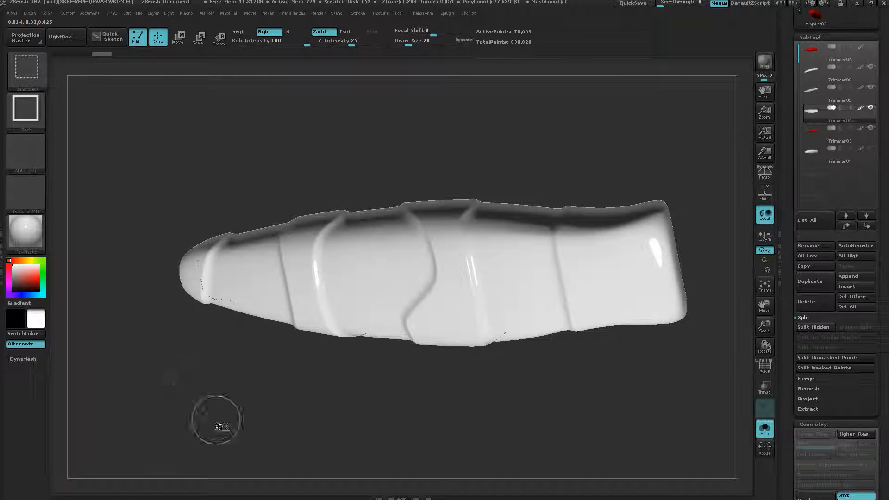
ctrl+shift+click(216, 419)
drag(163, 260, 139, 211)
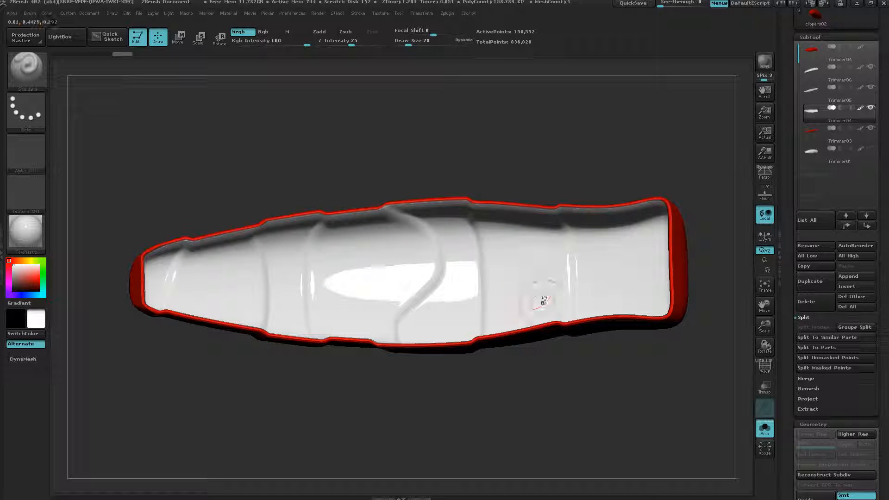
drag(403, 436, 382, 404)
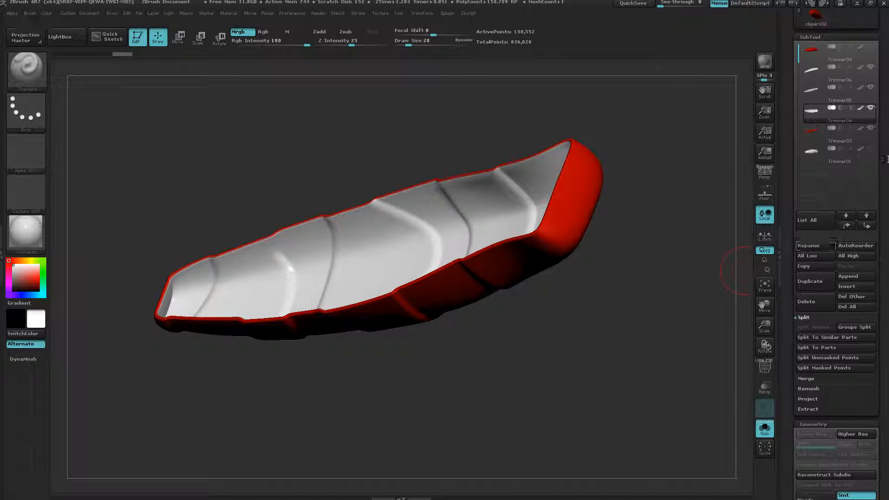
Switch to the red lower shell, isolate its inner surface polygroup and fill it with white
mouse_move(887, 160)
mouse_down()
mouse_move(886, 192)
mouse_move(885, 150)
mouse_up()
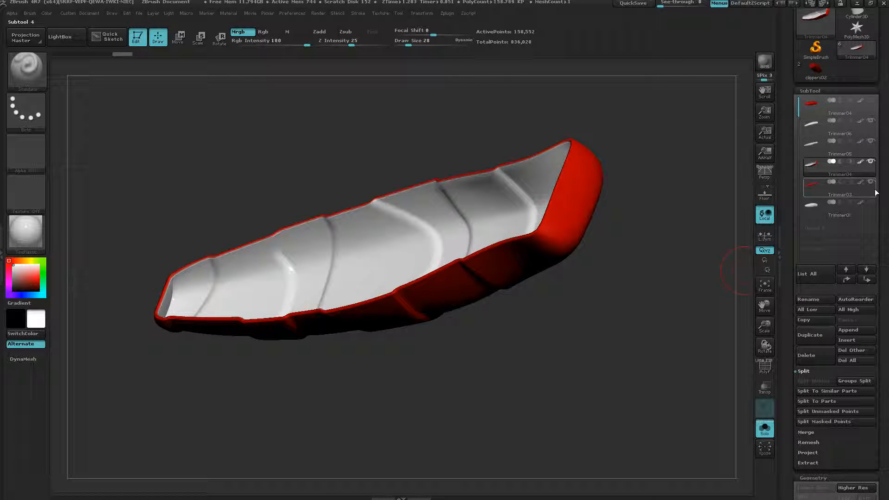
click(872, 196)
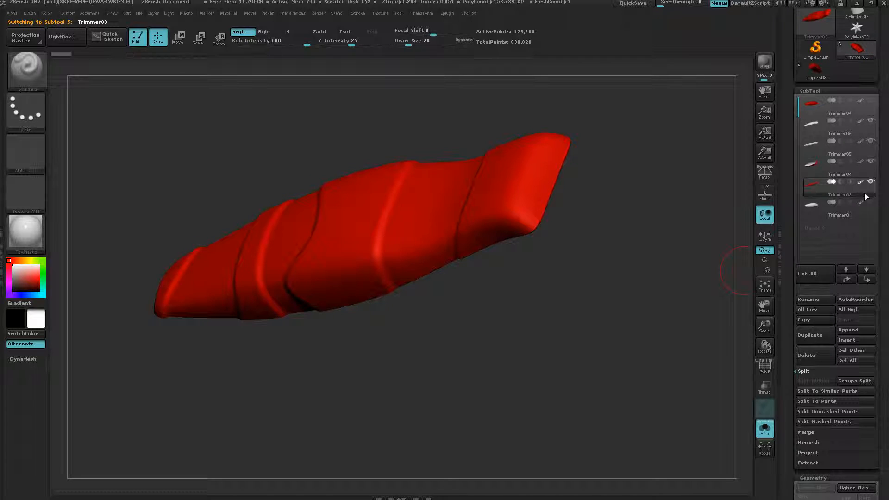
drag(365, 427, 369, 245)
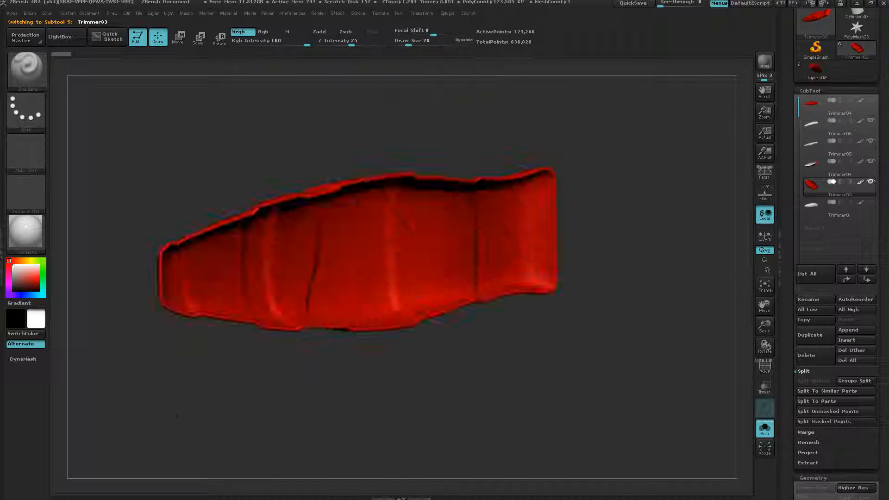
ctrl+shift+click(354, 268)
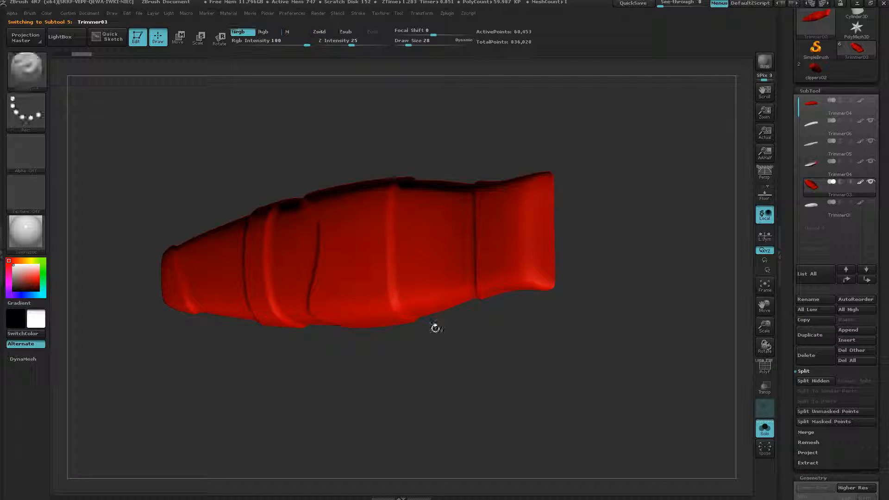
drag(490, 403, 487, 357)
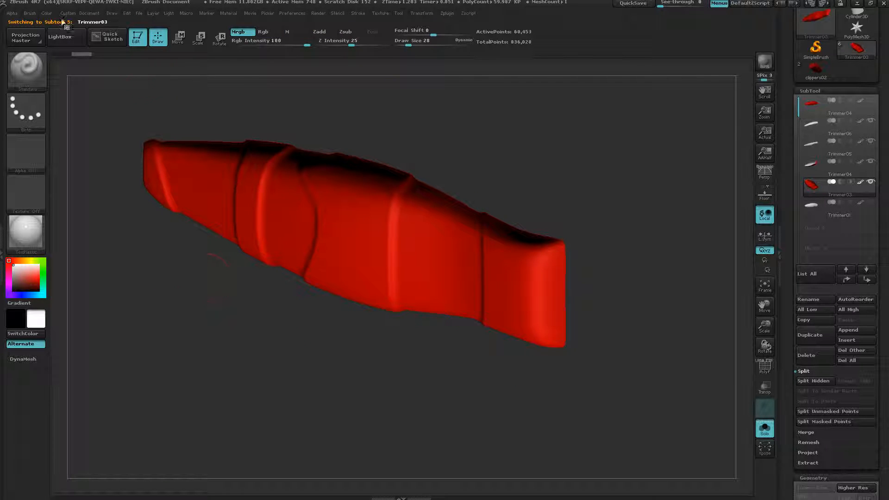
click(46, 13)
click(78, 199)
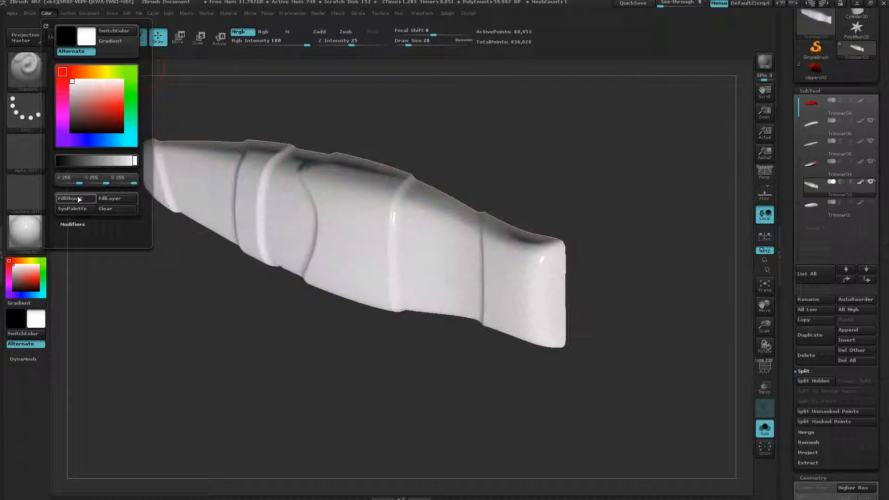
Unhide the whole lower shell and turn off Solo to show all the handle parts together
key(ctrl+shift)
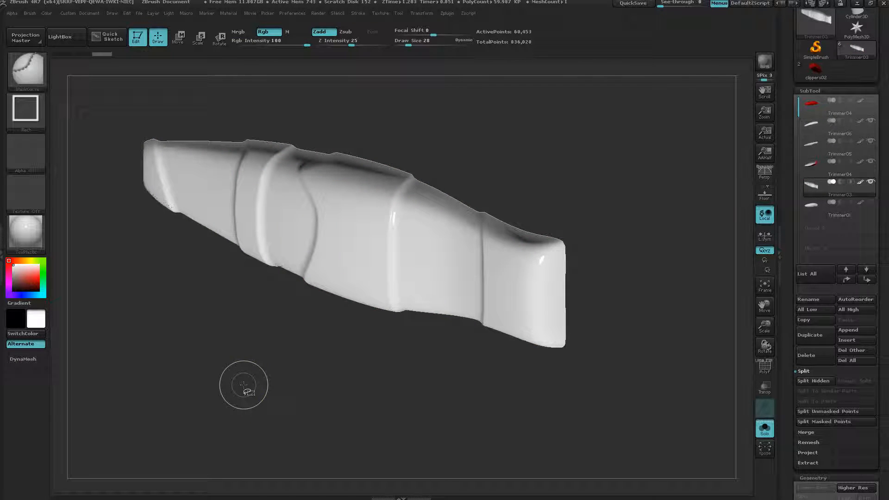
ctrl+shift+click(244, 384)
mouse_move(244, 384)
mouse_down()
mouse_move(259, 301)
mouse_move(222, 403)
mouse_move(203, 339)
mouse_move(227, 455)
mouse_up()
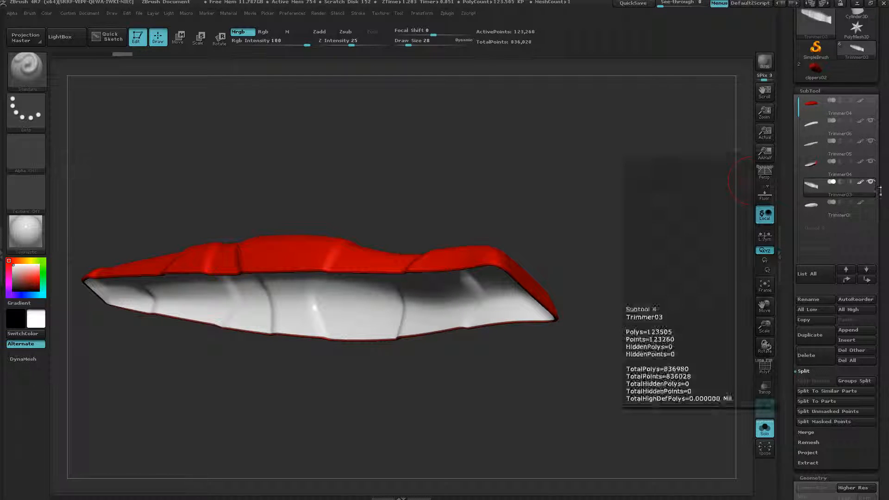
click(764, 428)
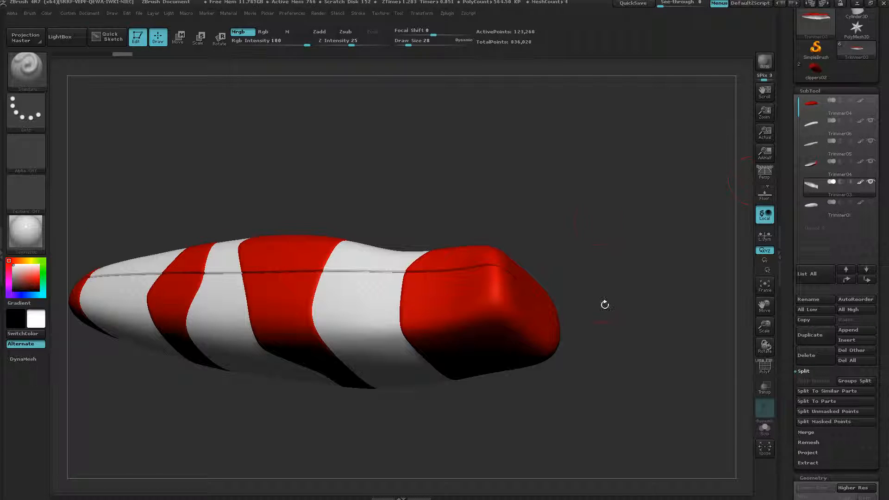
Inspect the seam on the assembled handle, then enable the KeyShot bridge and send the model to KeyShot
mouse_move(605, 304)
mouse_down()
mouse_move(599, 283)
mouse_move(496, 296)
mouse_move(449, 166)
mouse_up()
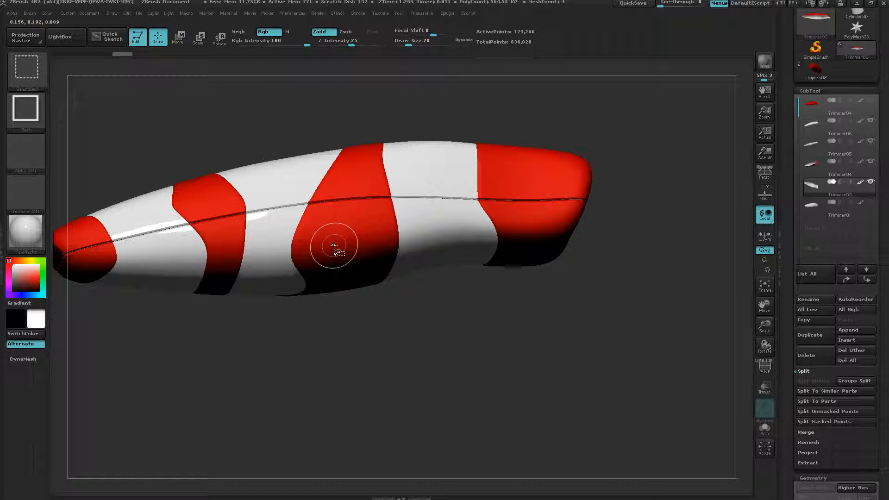
mouse_move(455, 337)
mouse_down()
mouse_move(452, 365)
mouse_move(425, 359)
mouse_move(438, 365)
mouse_up()
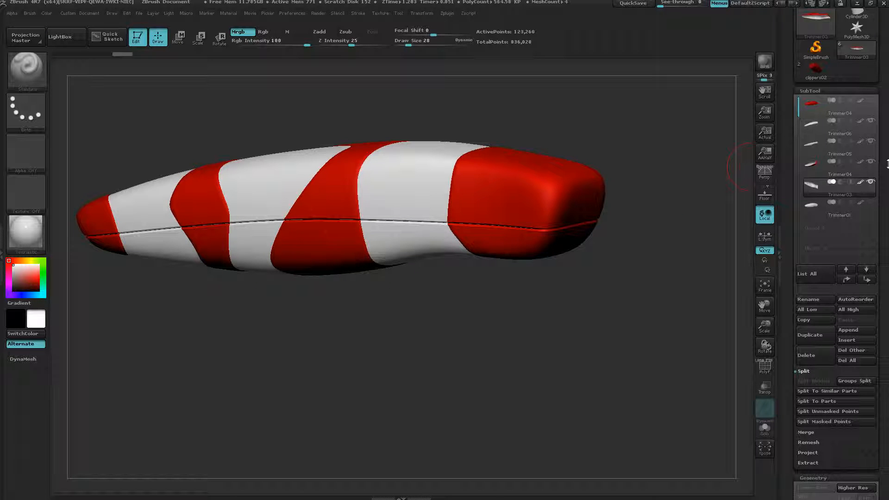
mouse_move(828, 171)
drag(481, 376, 479, 357)
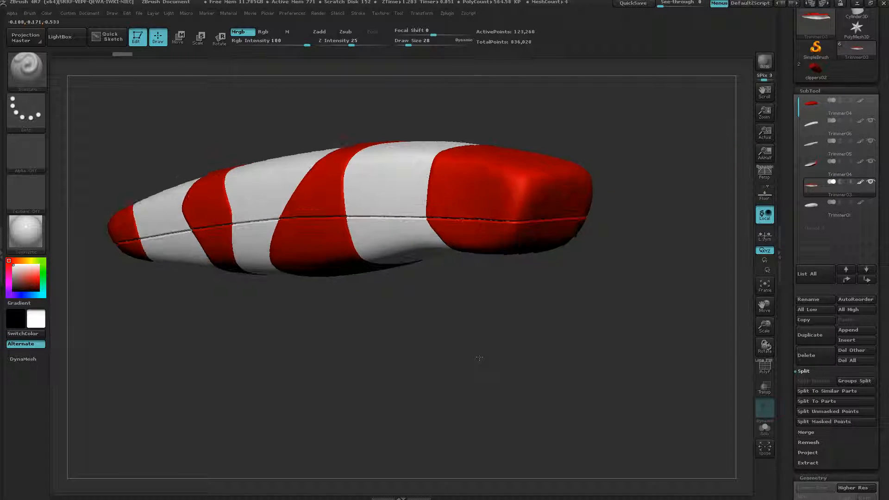
mouse_move(479, 357)
right_down()
mouse_move(512, 363)
mouse_move(479, 347)
mouse_move(472, 324)
mouse_move(449, 351)
mouse_move(437, 343)
right_up()
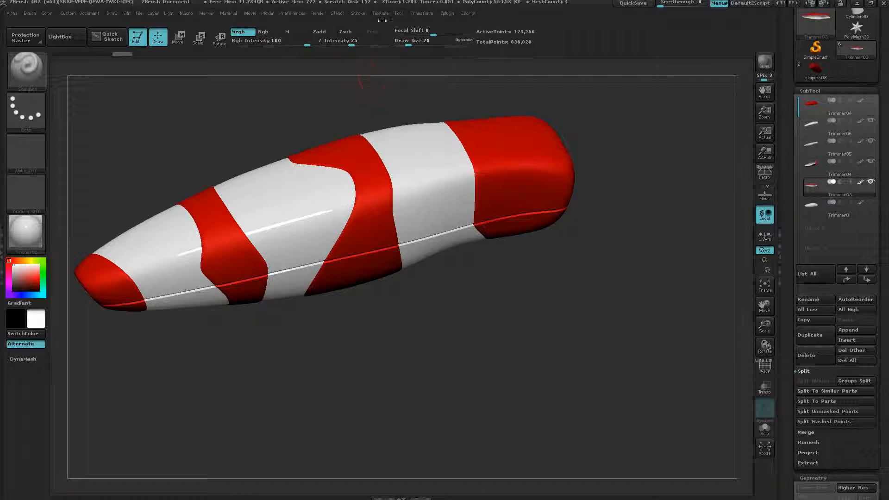
click(319, 14)
click(352, 77)
drag(587, 318, 585, 289)
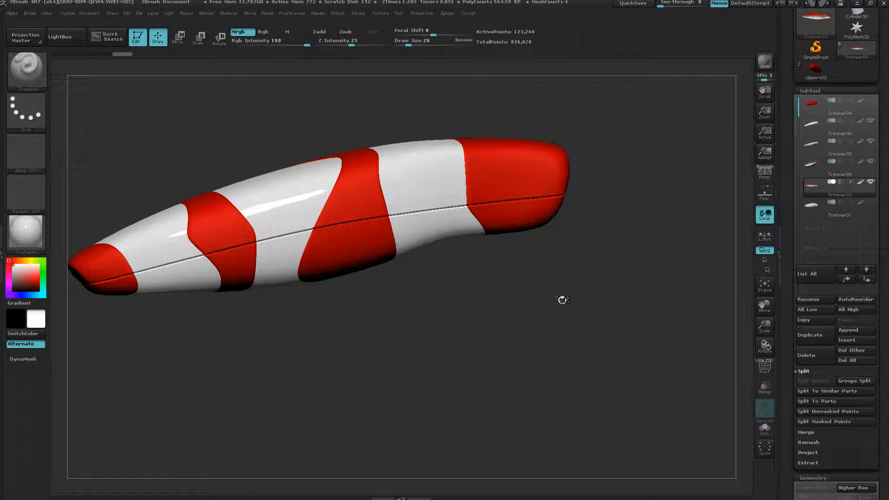
drag(525, 318, 446, 373)
click(764, 61)
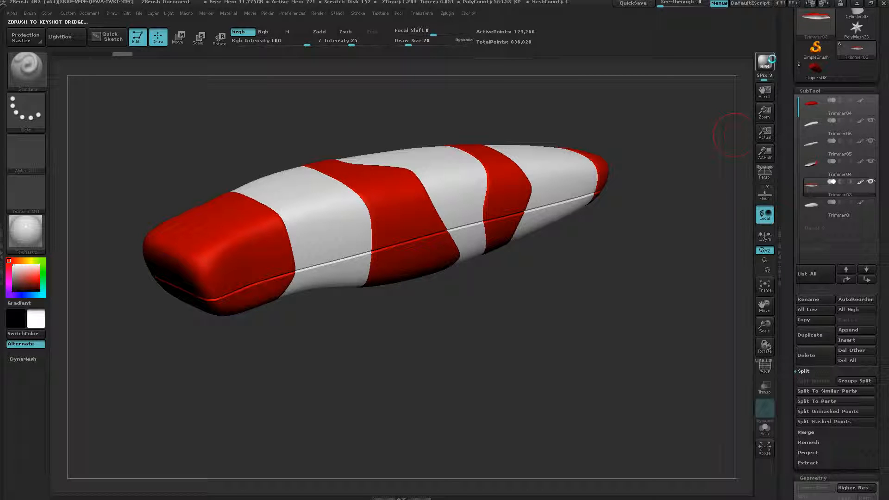
Switch to KeyShot and view the rendered handle from its blunt red end
key(alt+Tab)
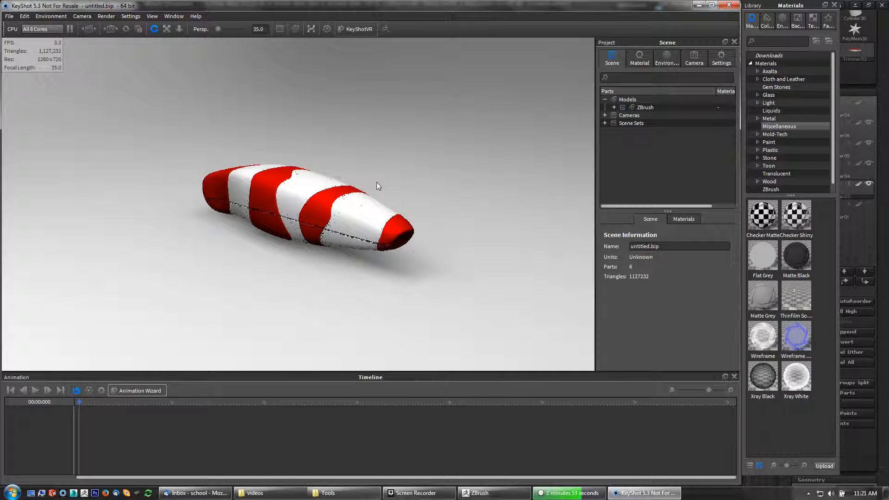
drag(254, 300, 394, 285)
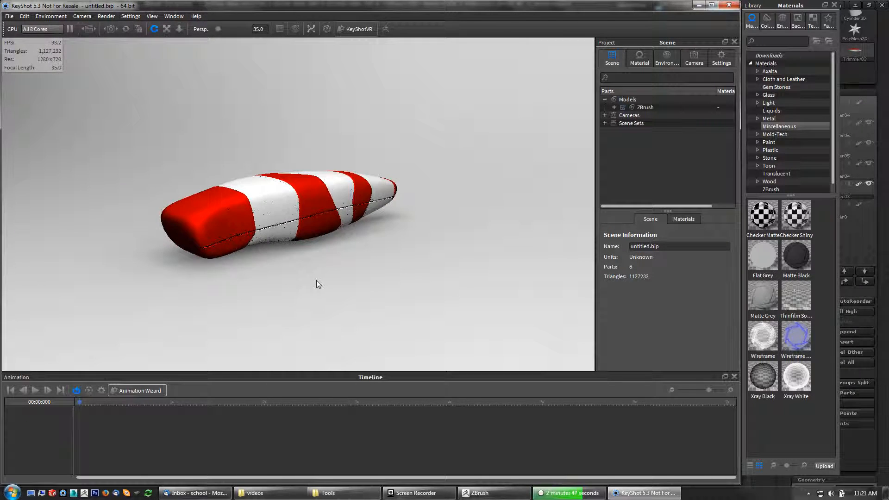
Expand the ZBrush model's parts and set the Y translation of the white upper body, ZBrush_0_Trimmer06, to 0.25
click(614, 108)
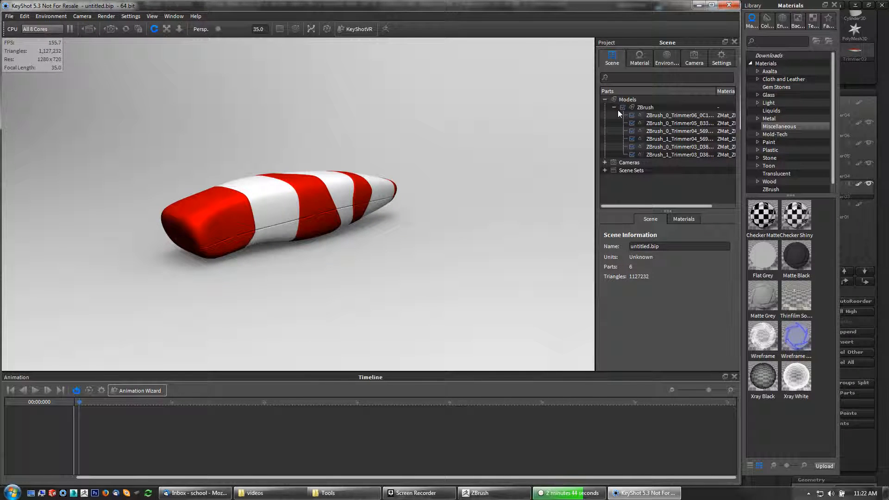
click(668, 114)
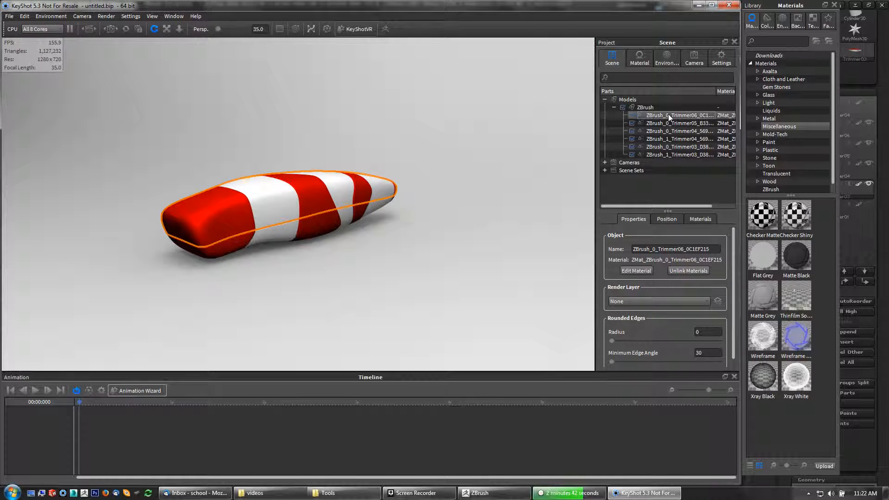
click(667, 123)
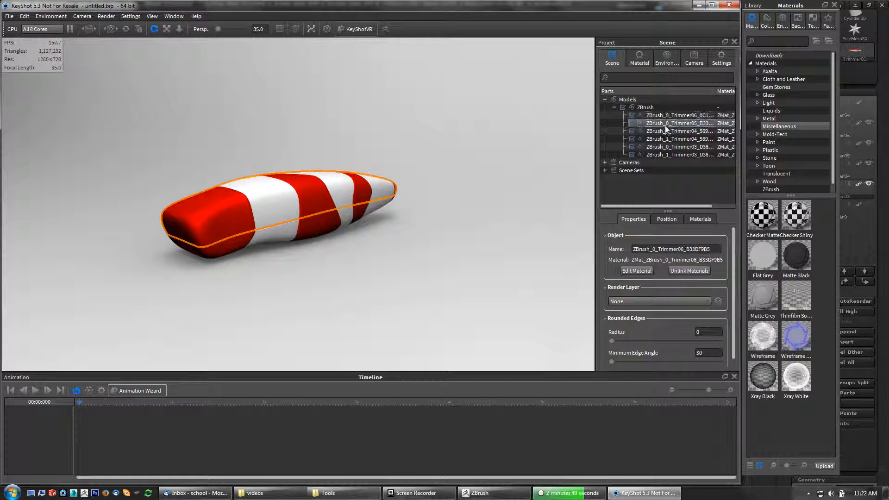
click(666, 131)
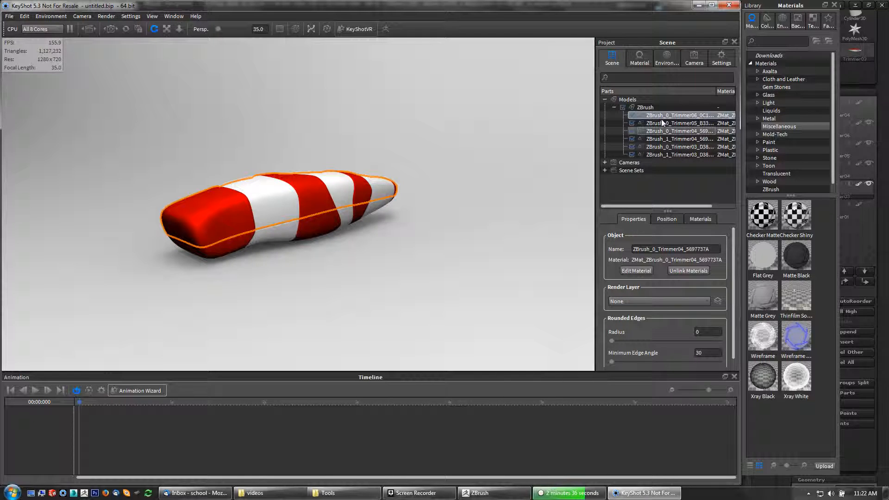
click(659, 115)
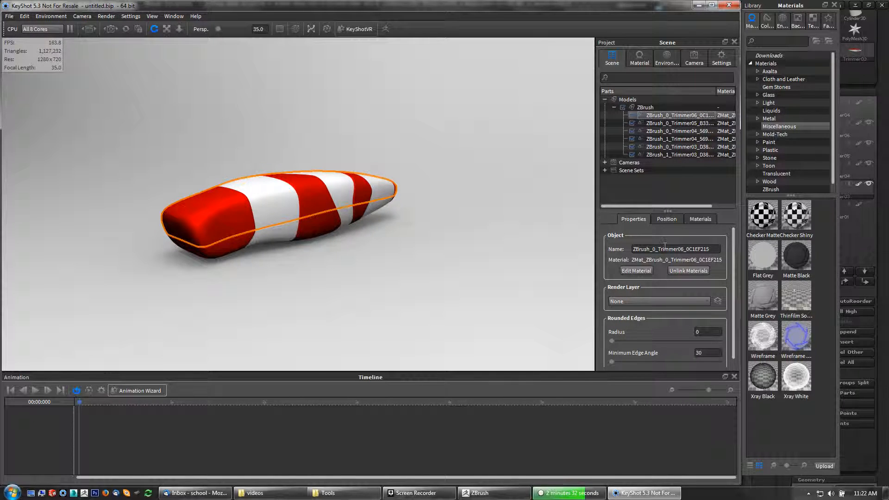
click(665, 220)
double_click(625, 268)
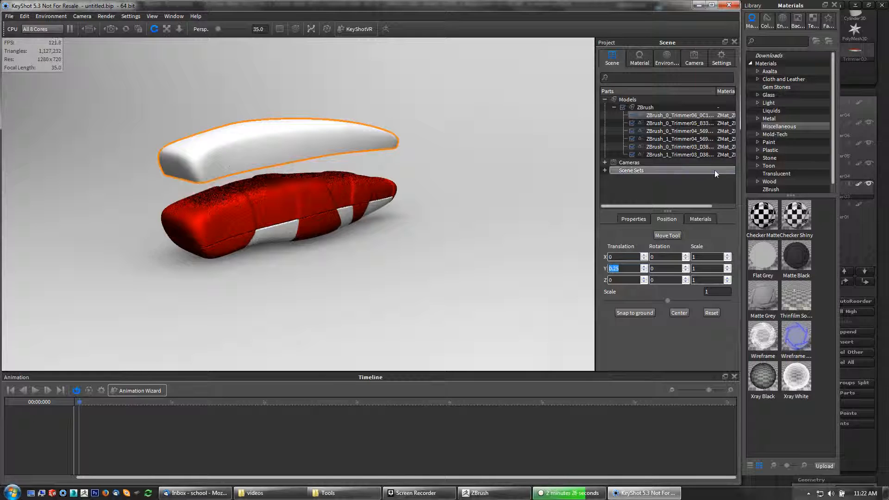
Set the Y translation of the red upper shell, ZBrush_0_Trimmer04, to 0.25 to match the raised white body
click(665, 131)
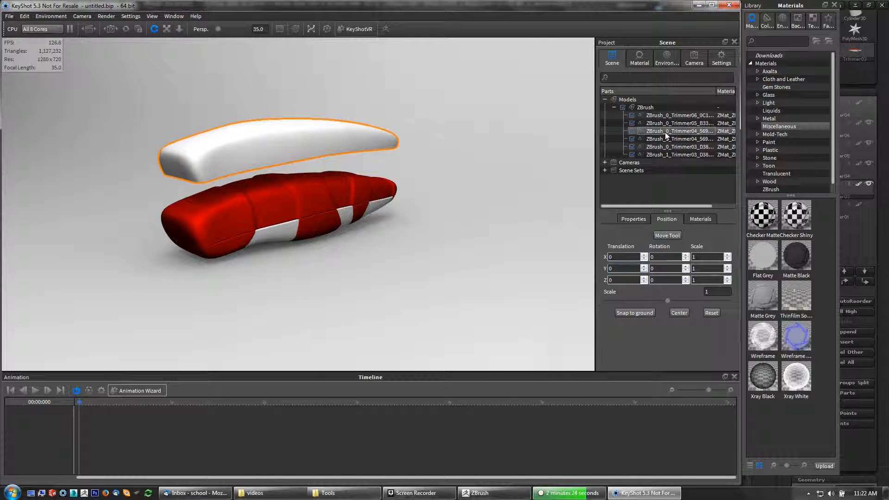
double_click(623, 268)
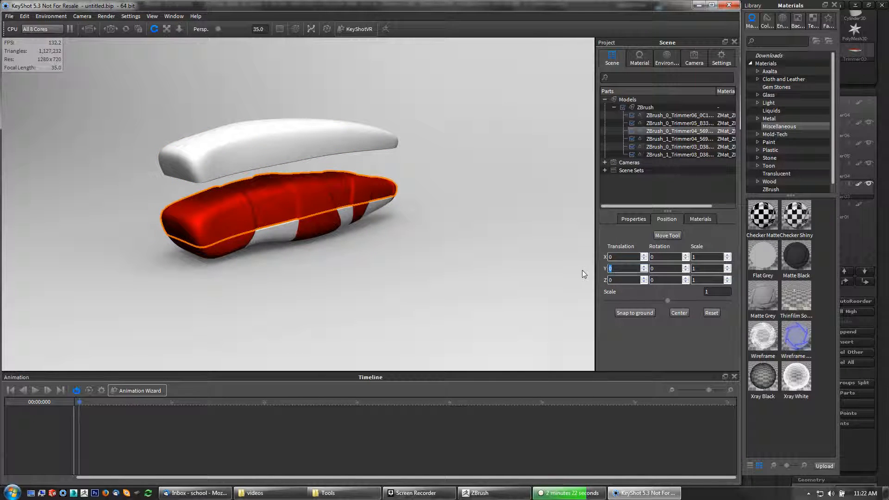
text(0.25)
key(Return)
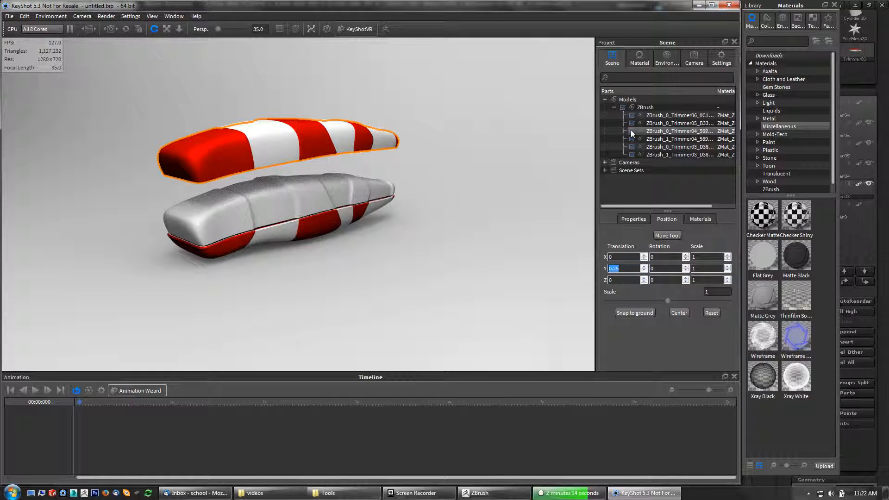
Hide the inner body ZBrush_1_Trimmer04 filling the lower shell and inspect the open handle from both ends
click(271, 200)
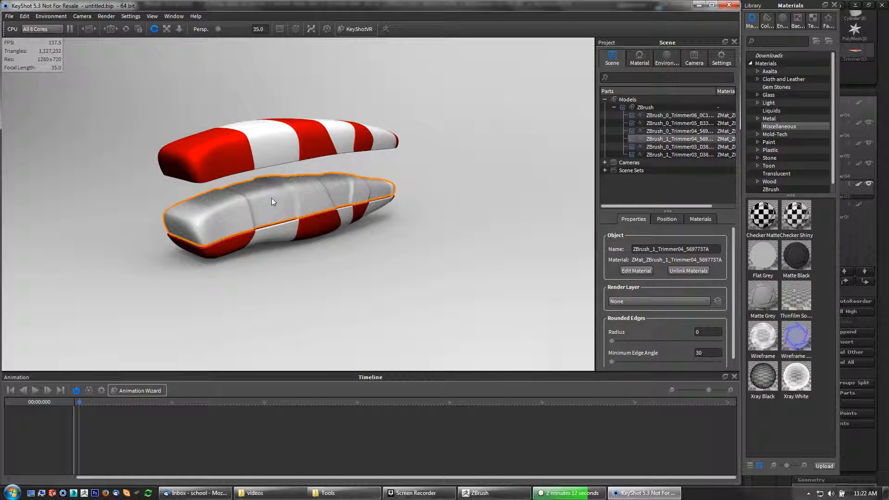
click(631, 139)
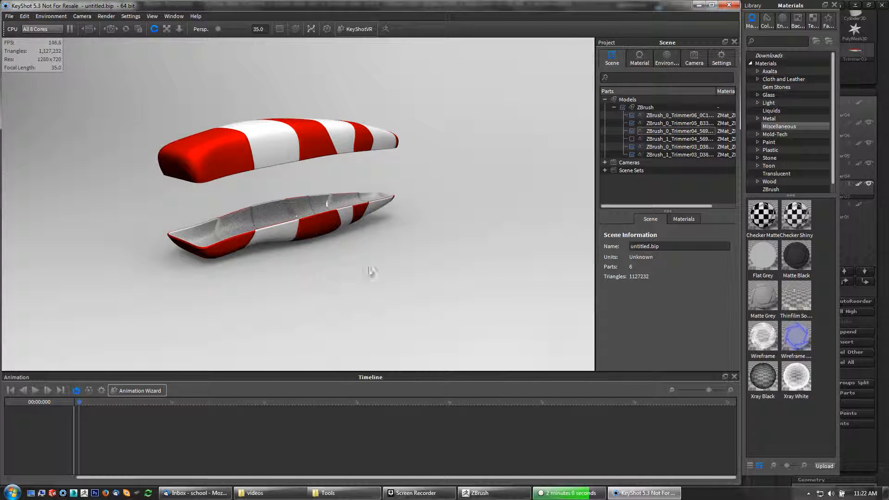
drag(363, 269, 246, 283)
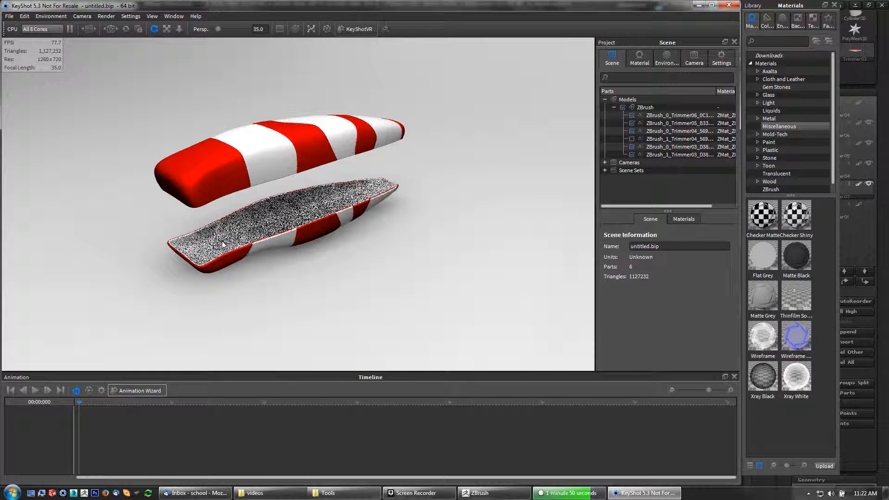
scroll(249, 215, up, 5)
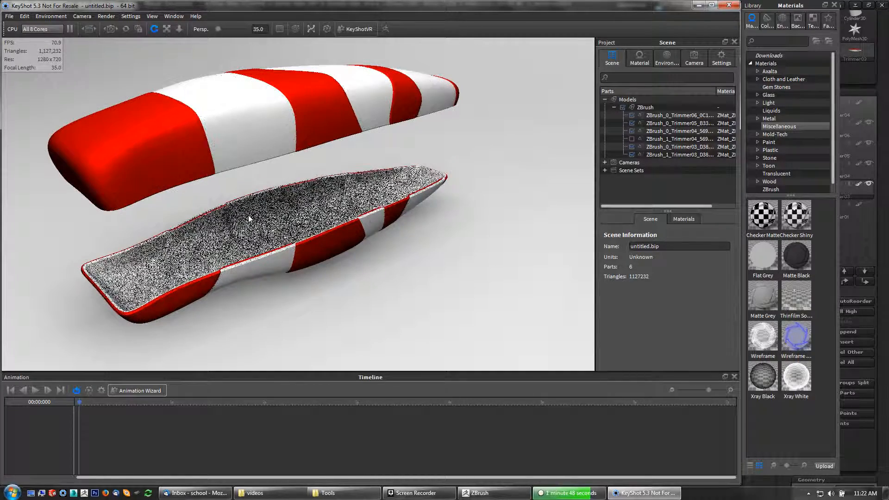
middle_drag(248, 219, 408, 303)
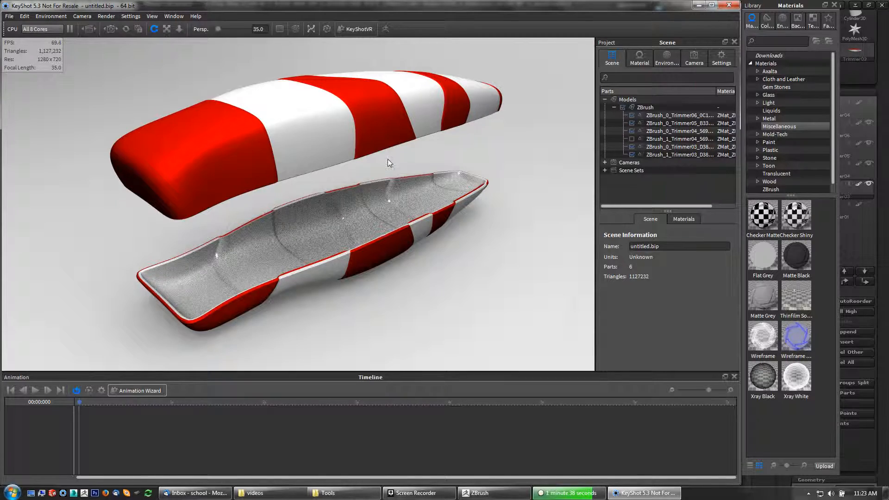
drag(387, 159, 152, 220)
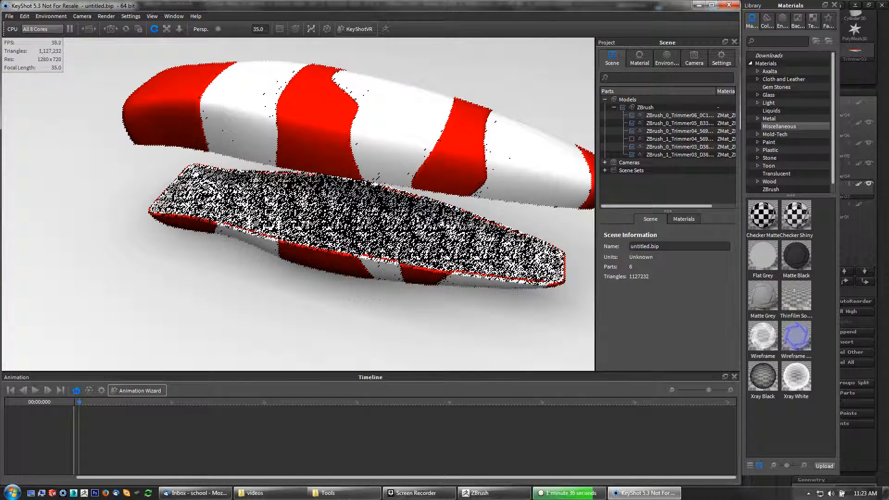
drag(466, 226, 353, 165)
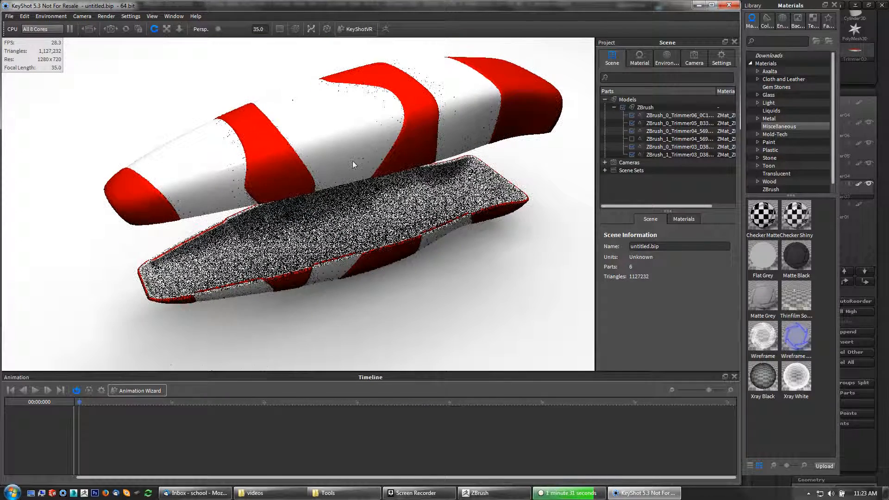
Try the Hard Shiny Plastic White library material on the lower shell's interior and on the upper shell's white panels
click(348, 145)
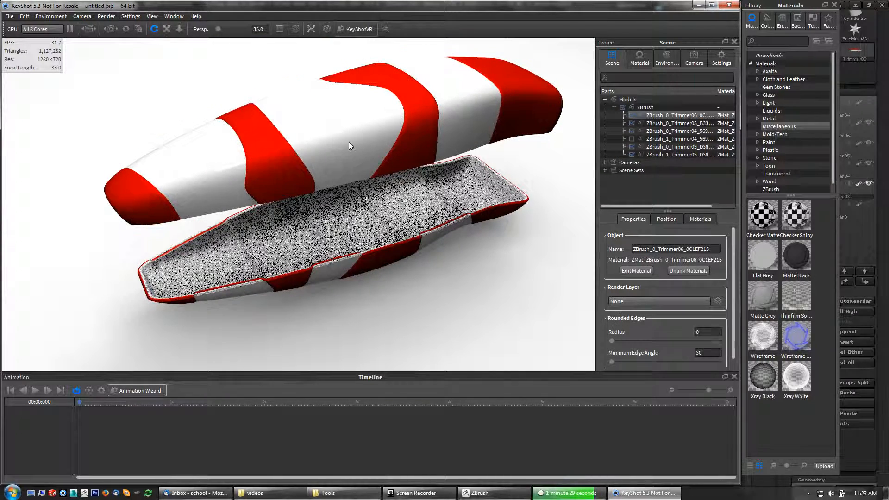
click(635, 109)
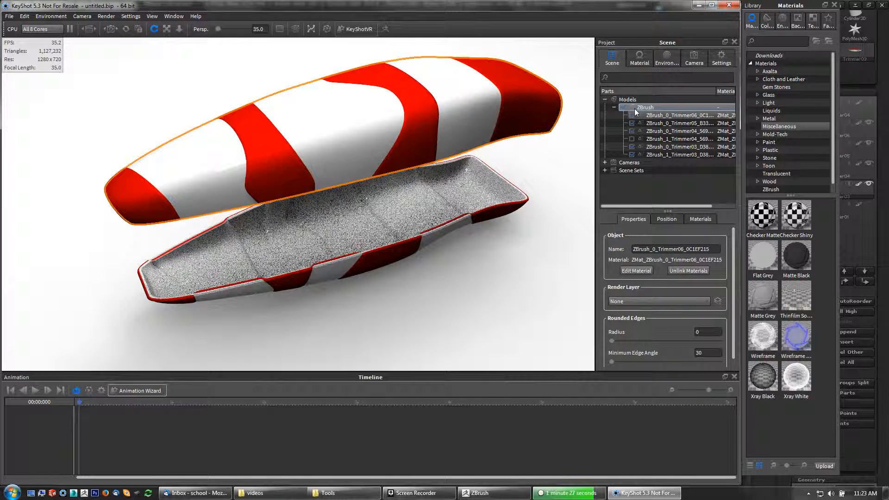
key(m)
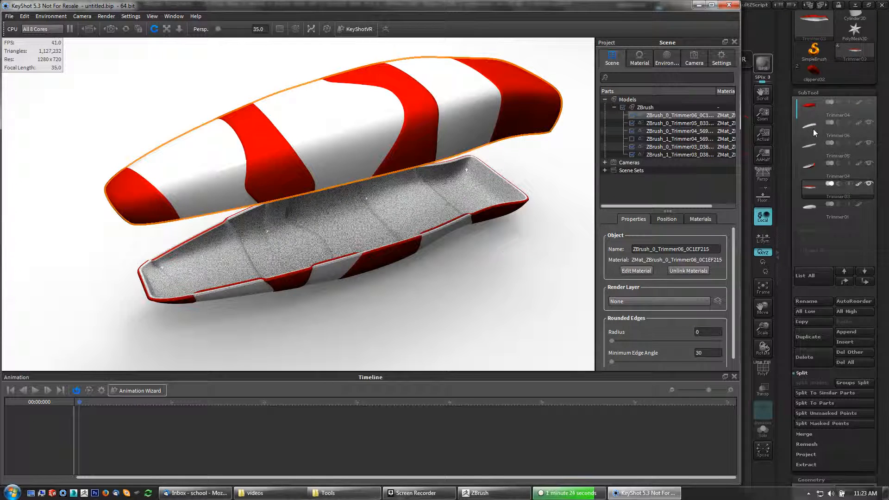
key(m)
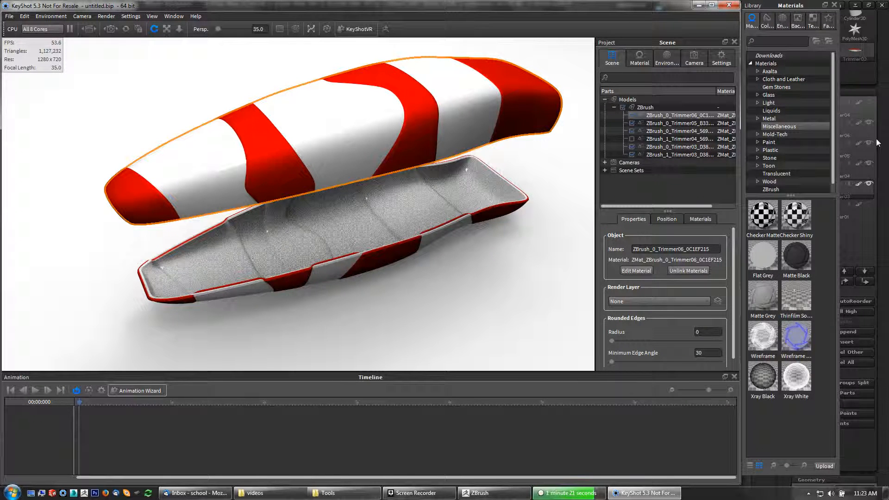
click(782, 151)
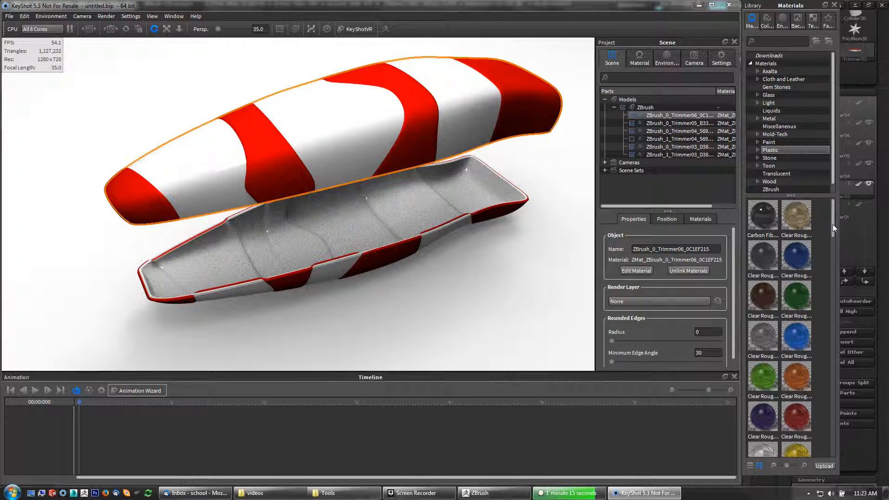
drag(832, 249, 837, 368)
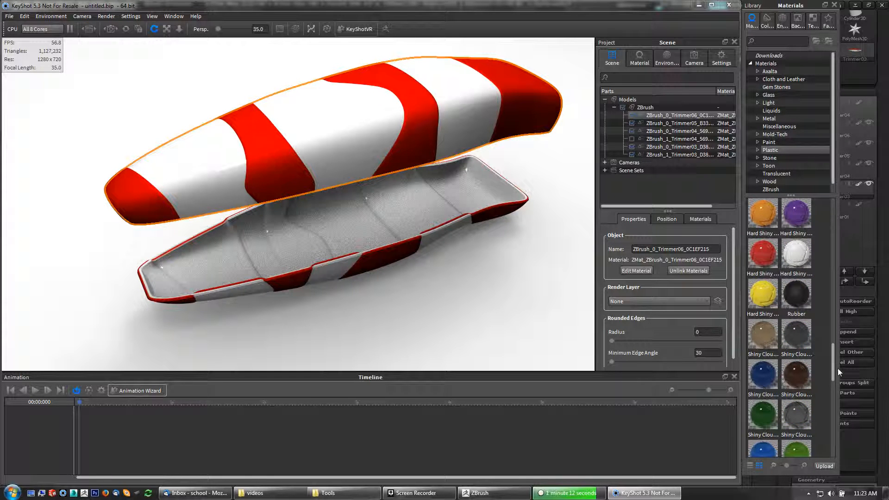
mouse_move(793, 254)
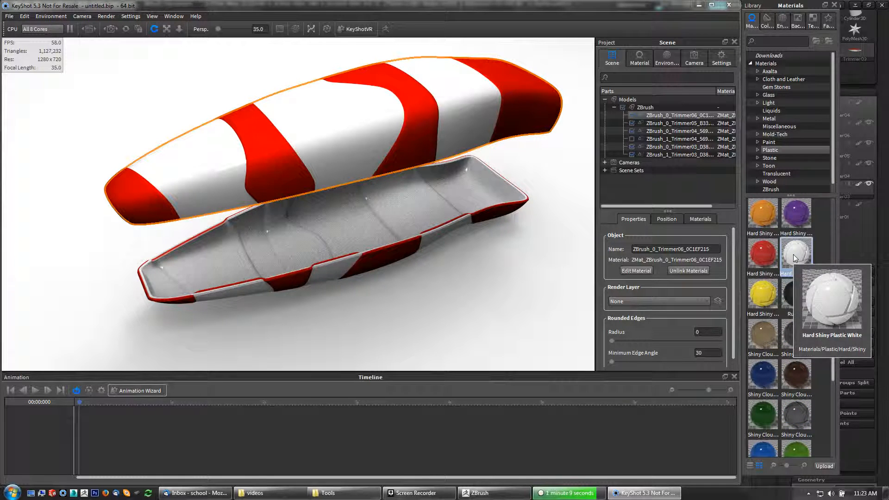
drag(793, 254, 424, 193)
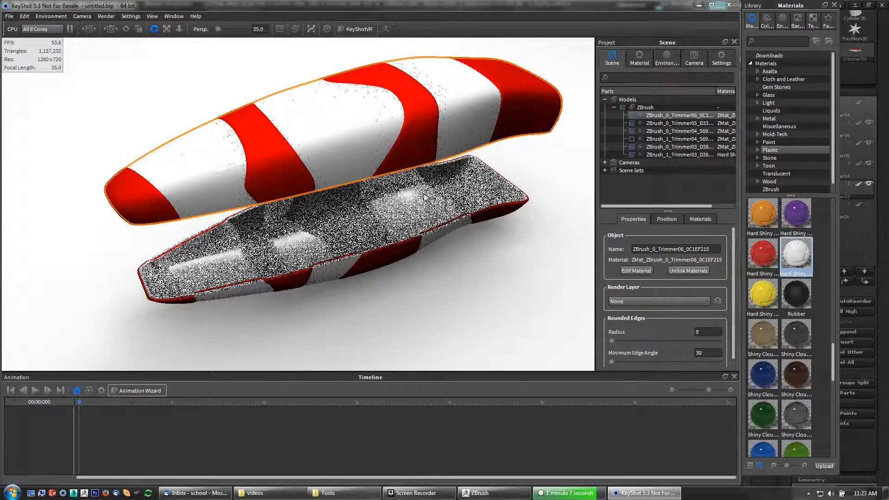
drag(792, 251, 467, 100)
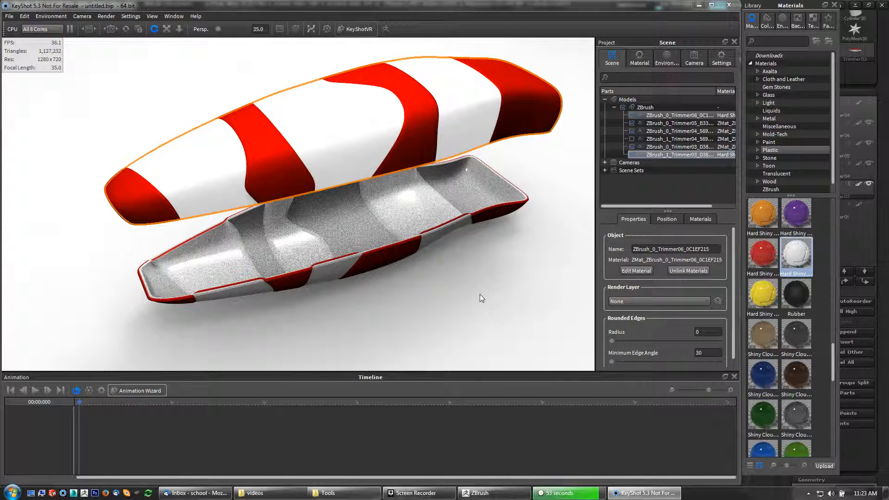
Inspect the handle from below and from its blunt red end, then undo both Hard Shiny Plastic White assignments
drag(480, 296, 382, 238)
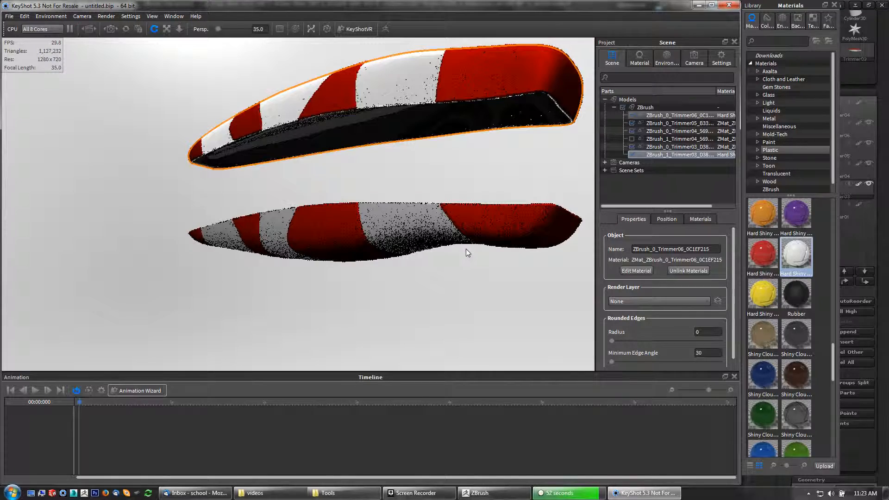
drag(466, 249, 510, 263)
click(521, 266)
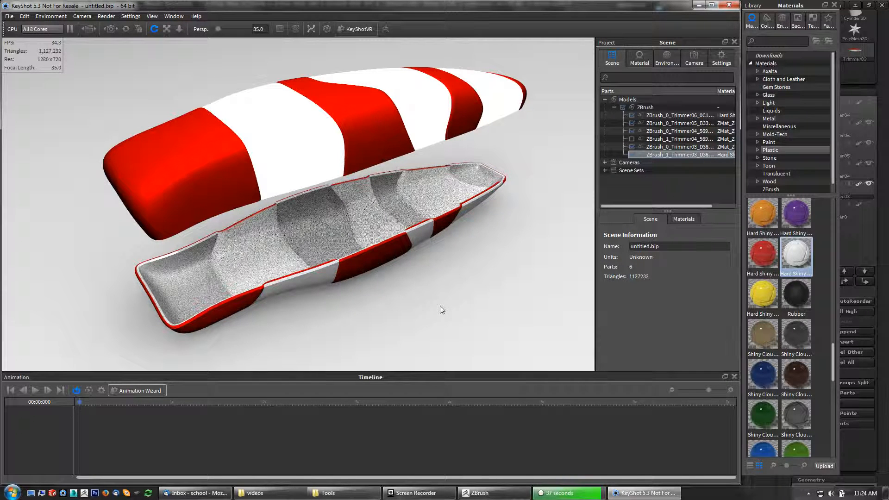
key(ctrl+z)
key(ctrl+z)
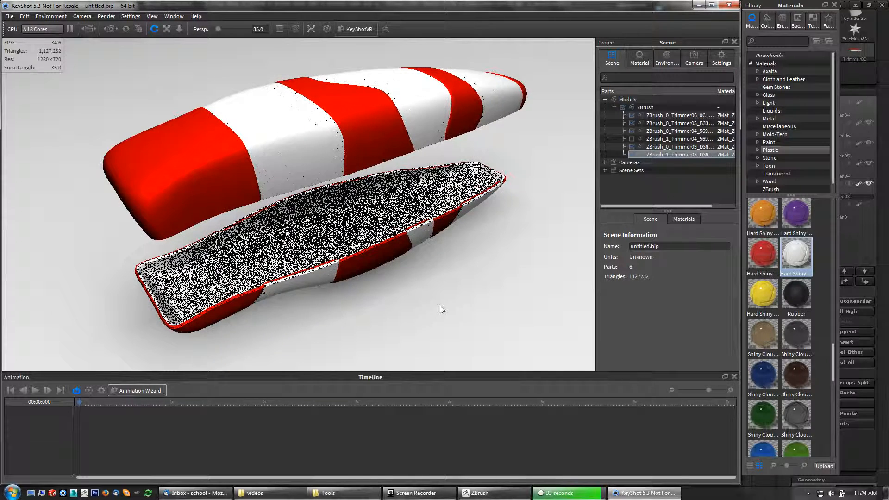
drag(440, 306, 209, 241)
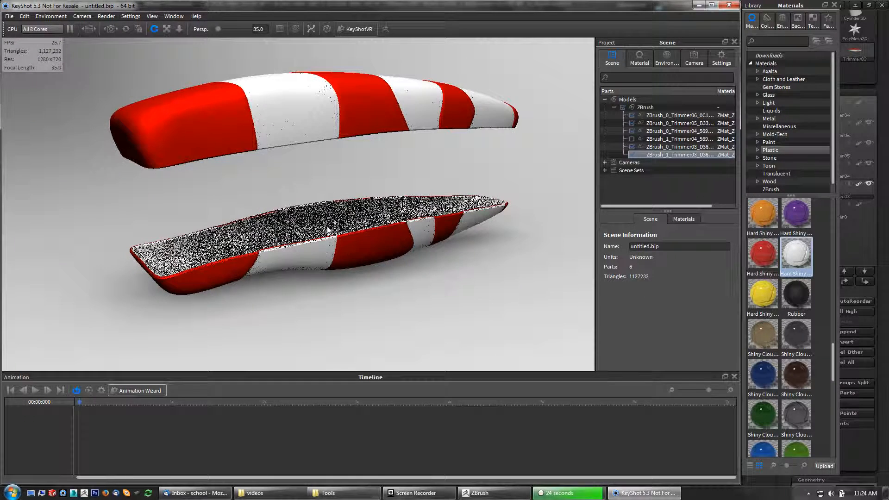